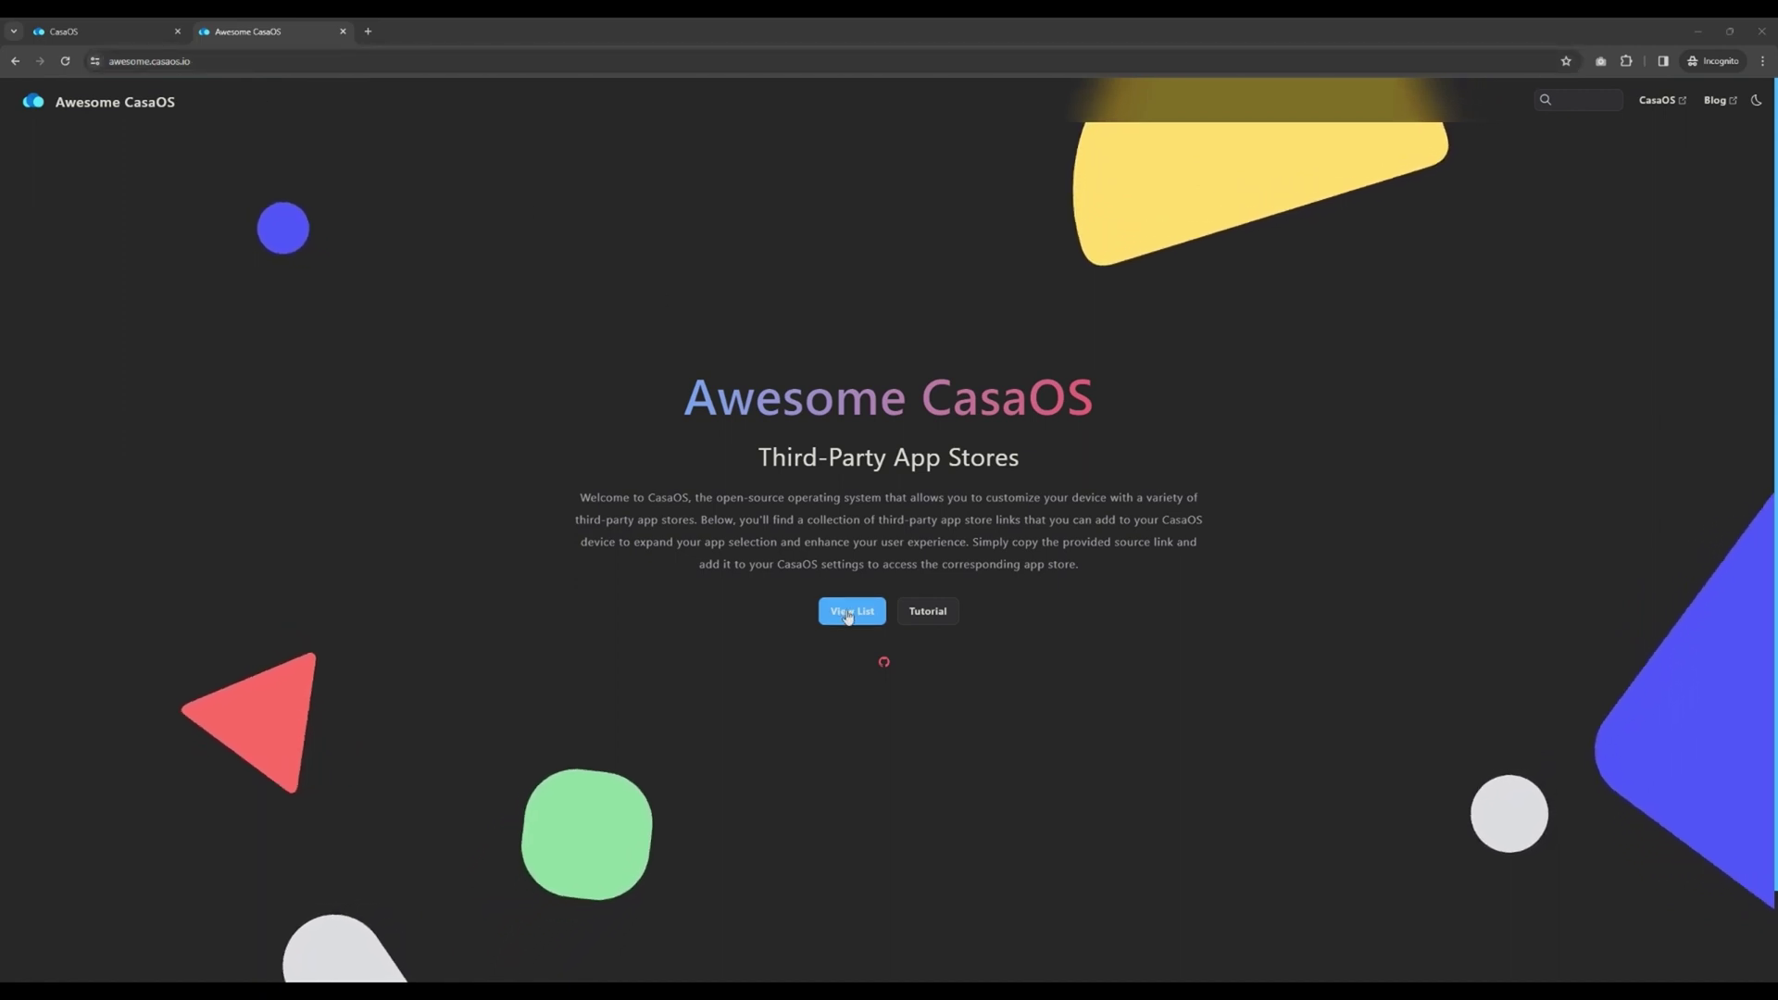
- Copy the CasaOS-AppStore-Play source link (Cp0204-AppStore-Play.zip) from the third-party store list
left_click(849, 614)
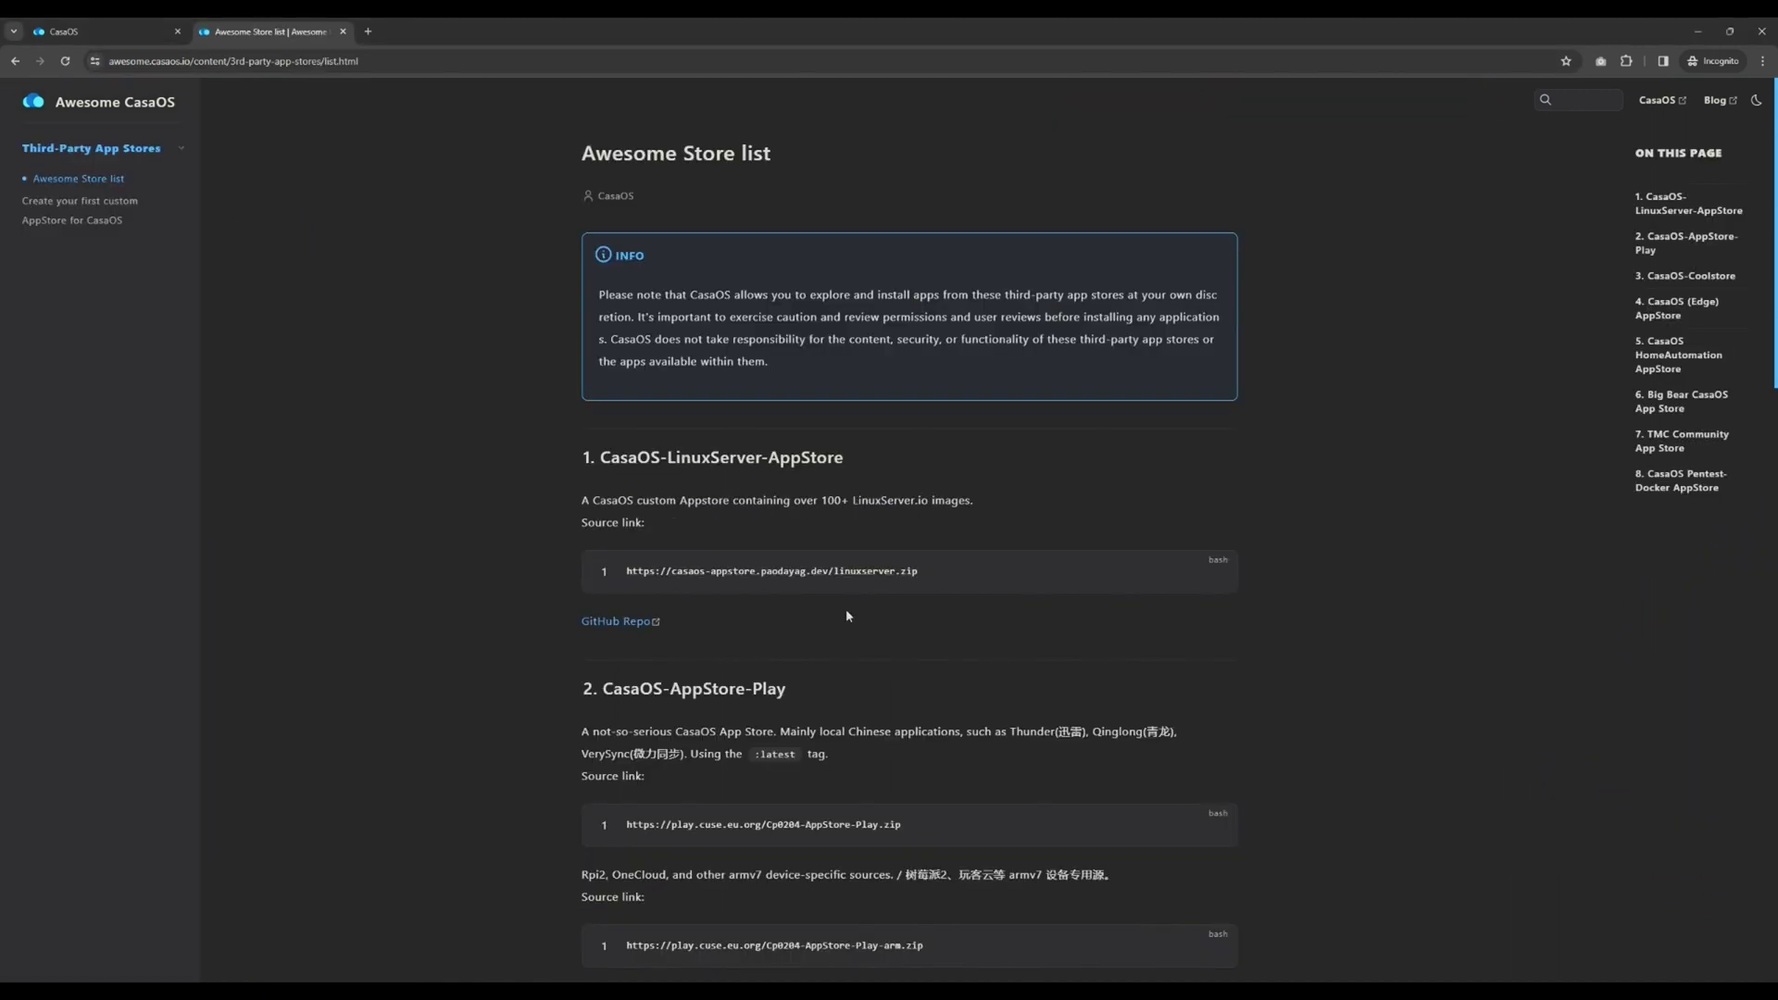
scroll(846, 615, "down", 4)
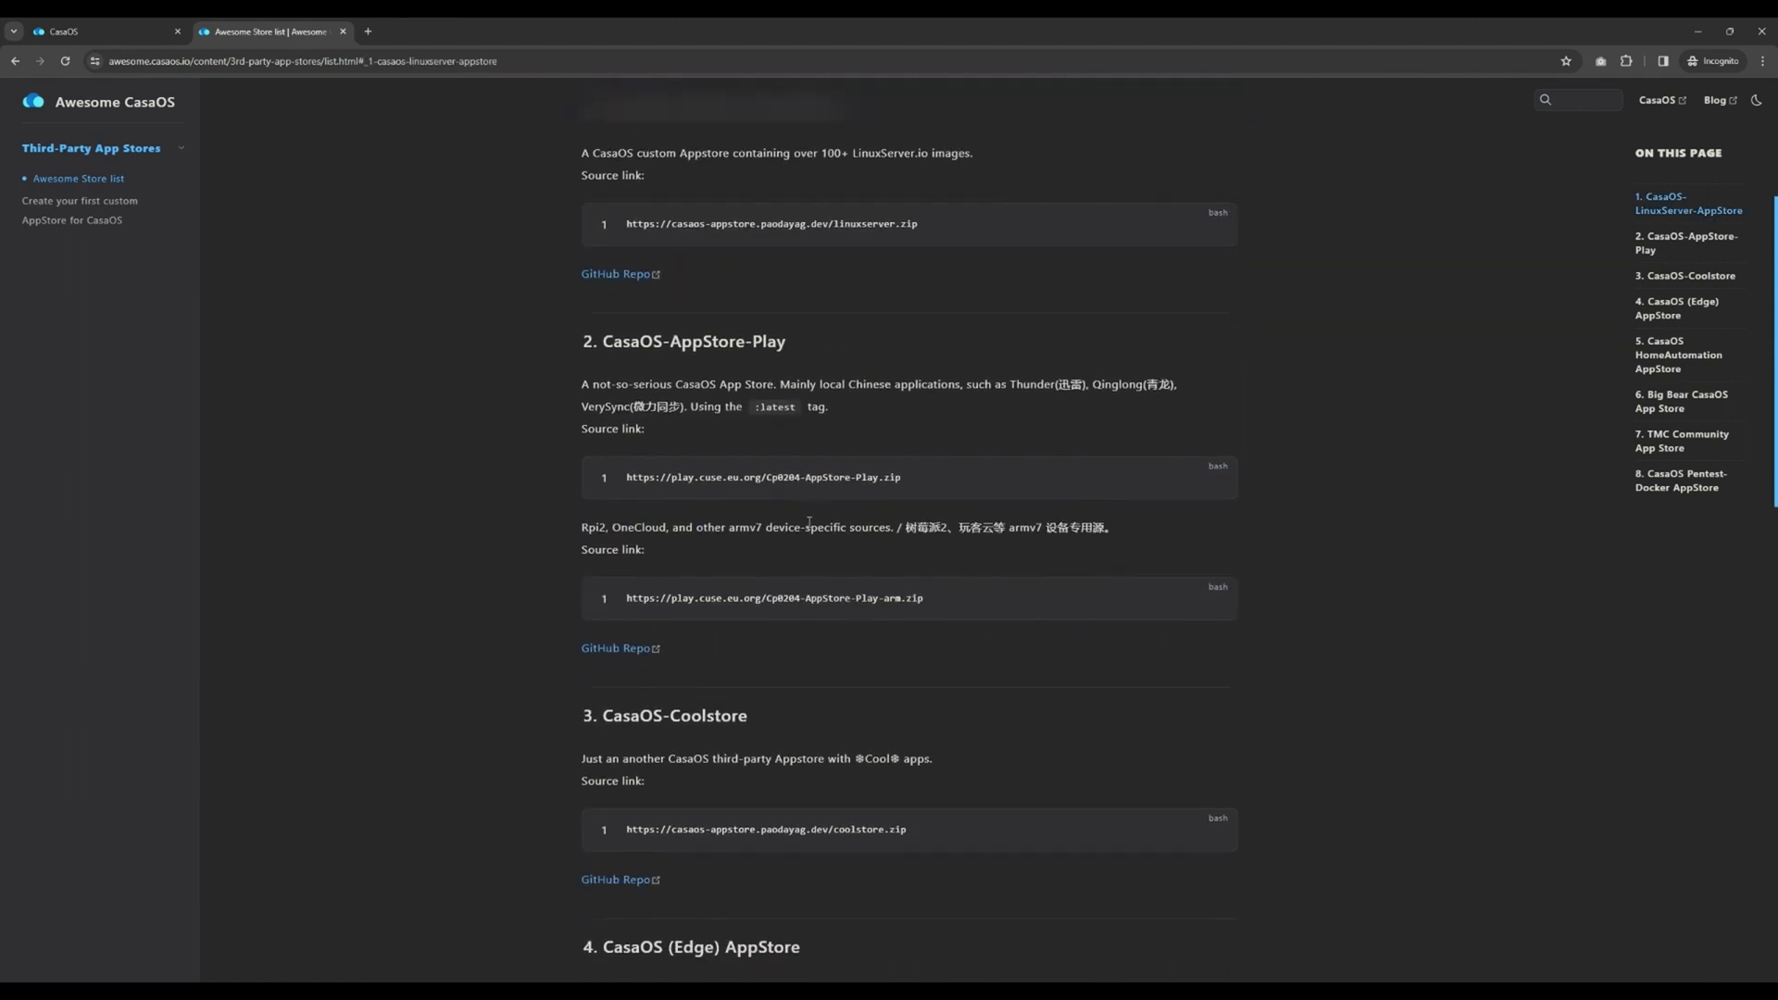
left_click_drag(786, 343, 603, 345)
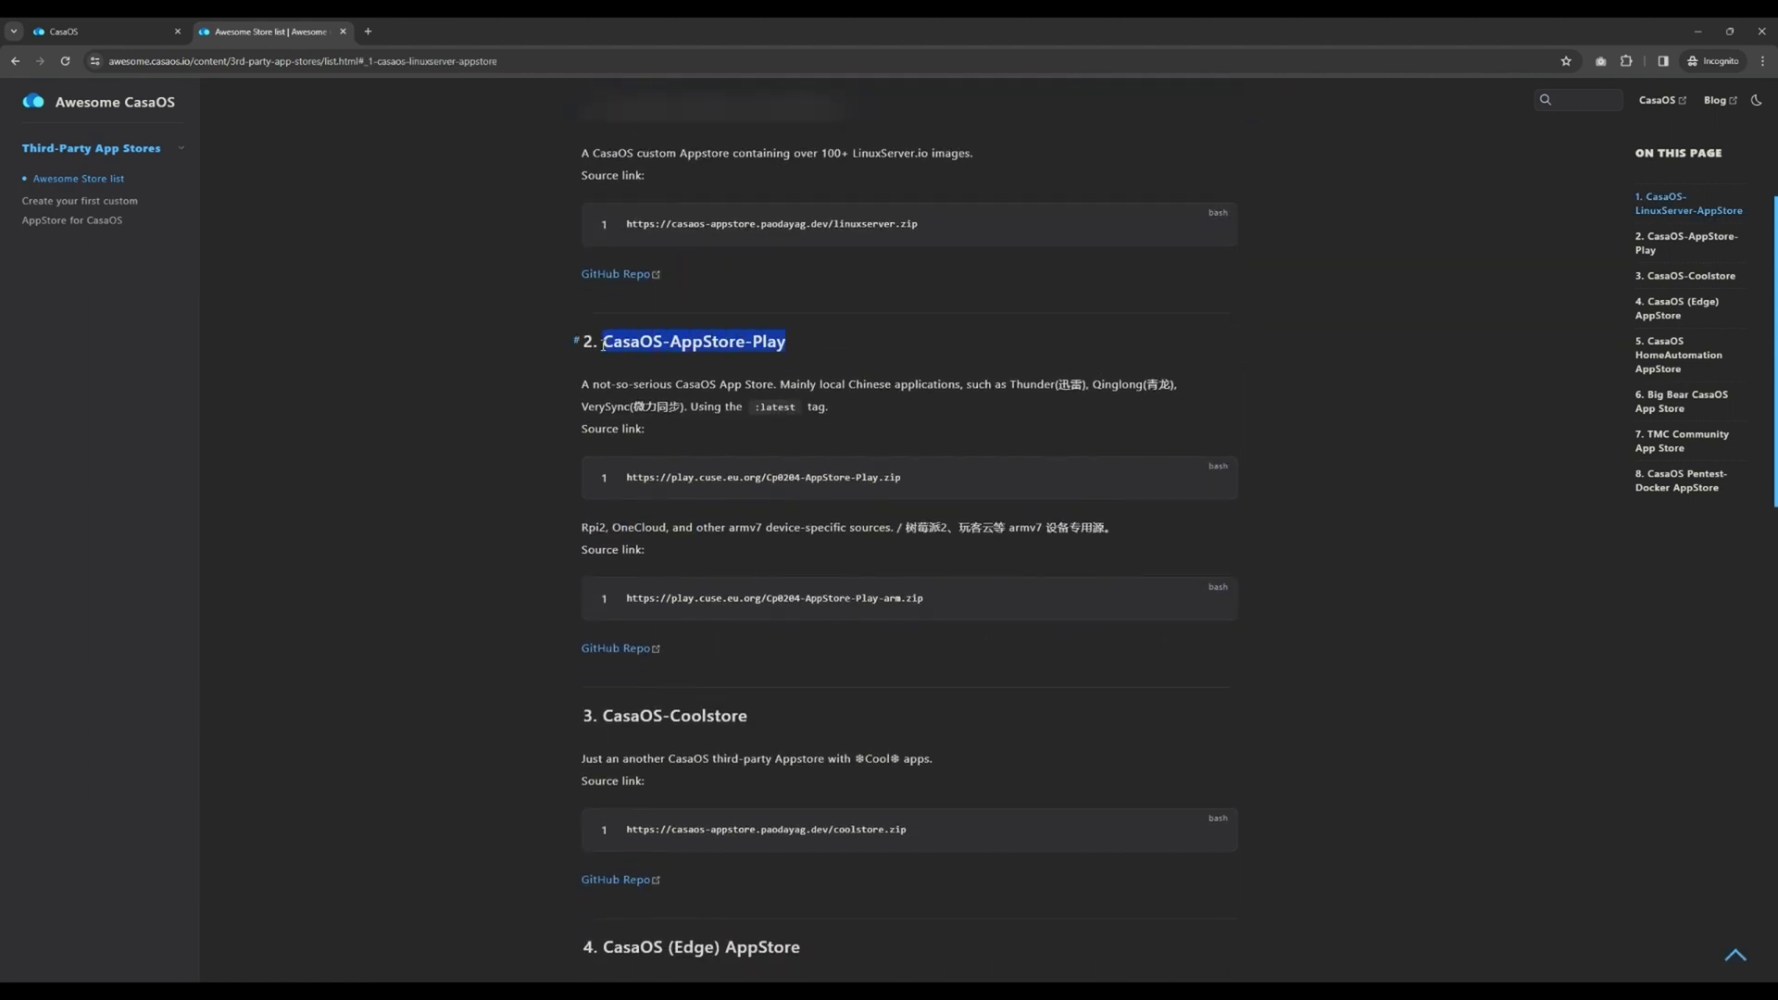
mouse_move(1118, 488)
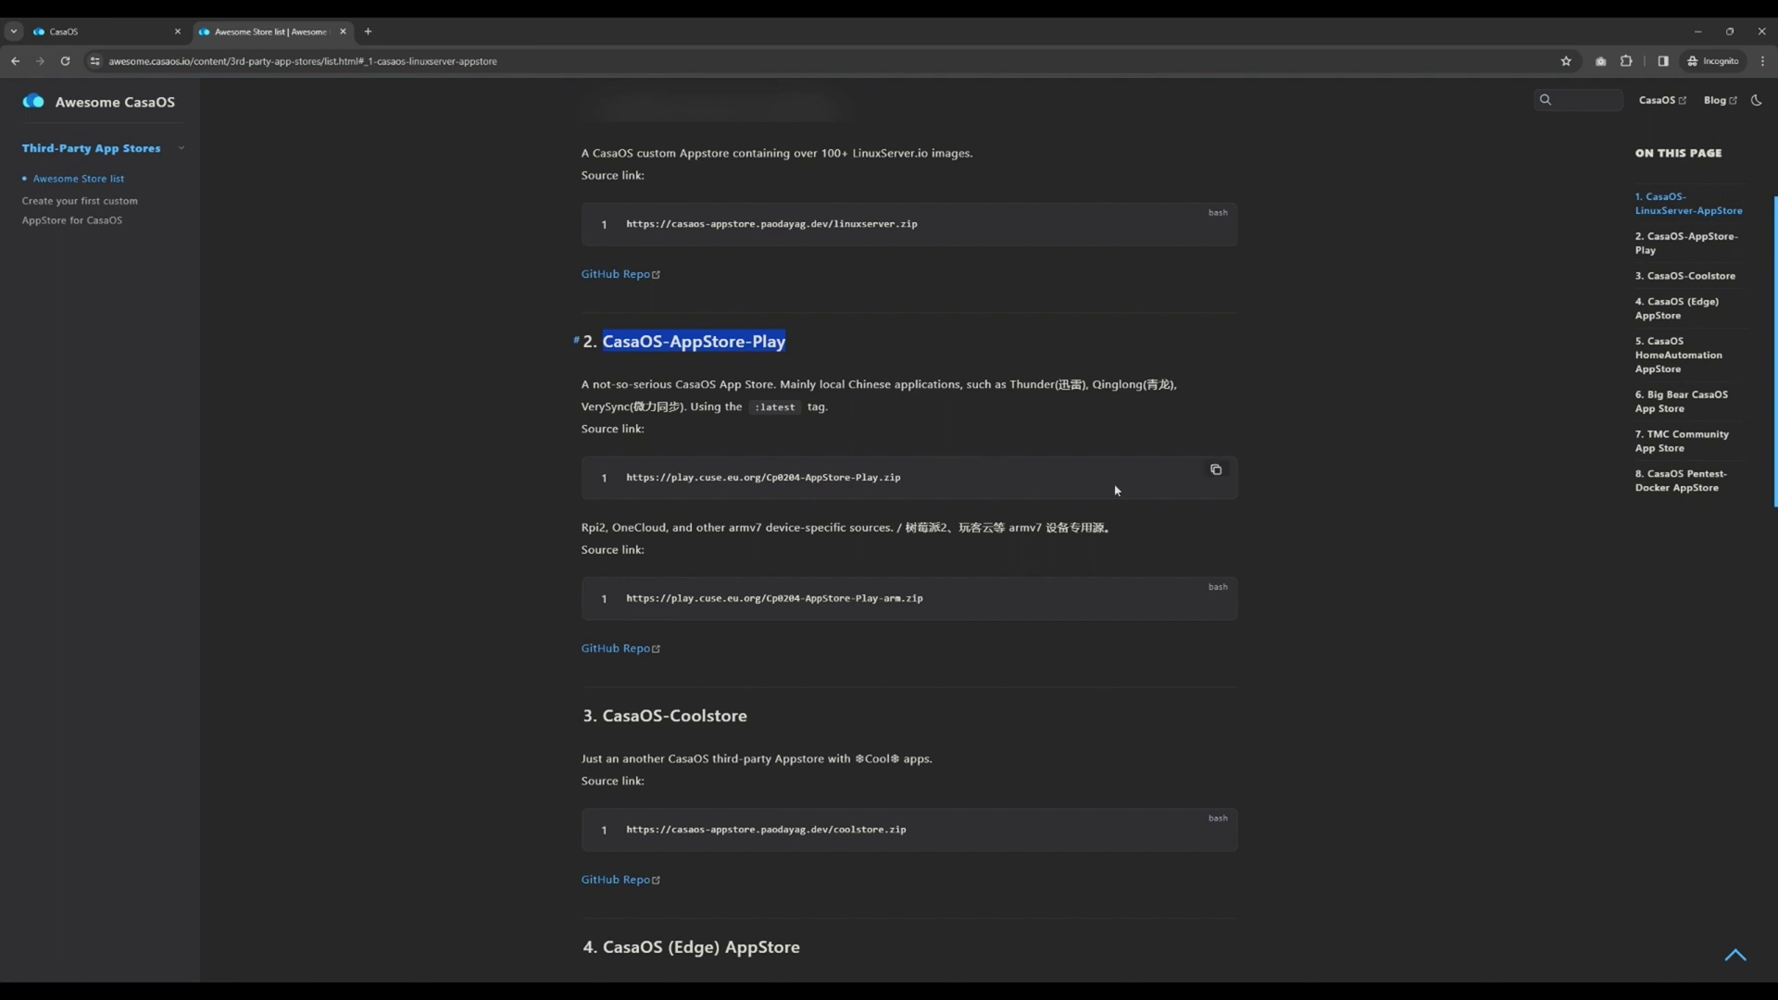
left_click(1217, 473)
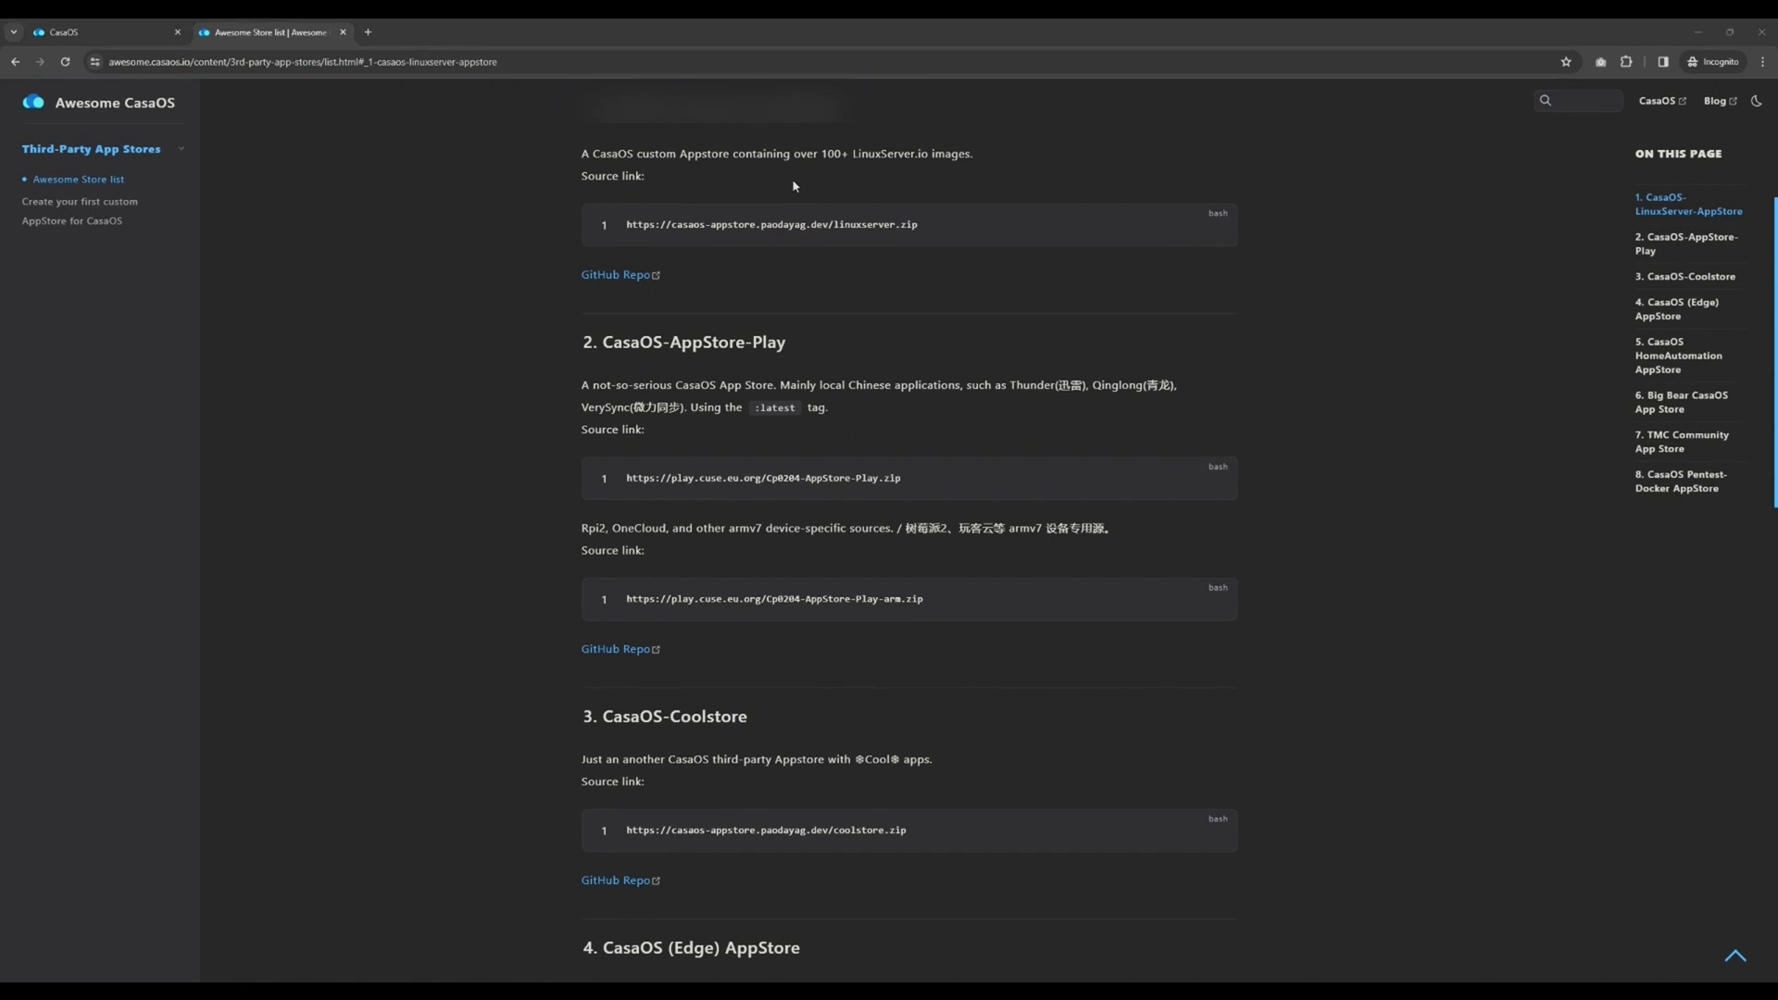
- Paste the copied Cp0204-AppStore-Play.zip link into the CasaOS App Store's new source field
left_click(83, 48)
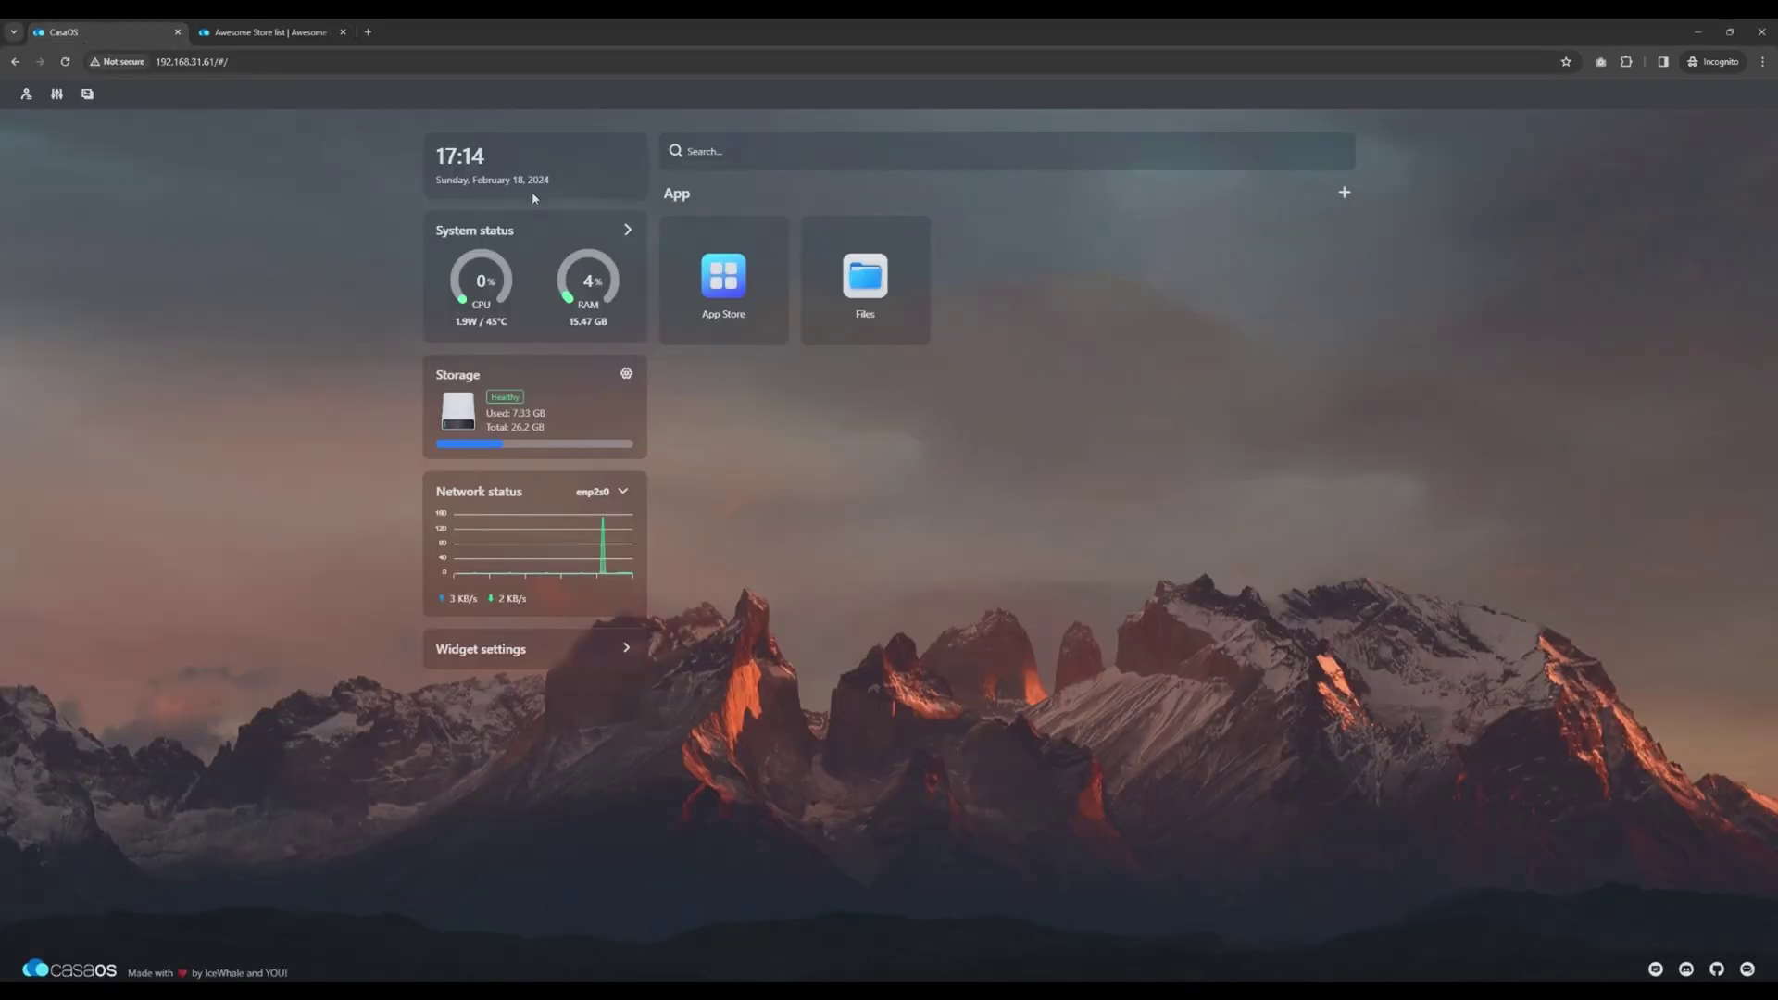
left_click(723, 278)
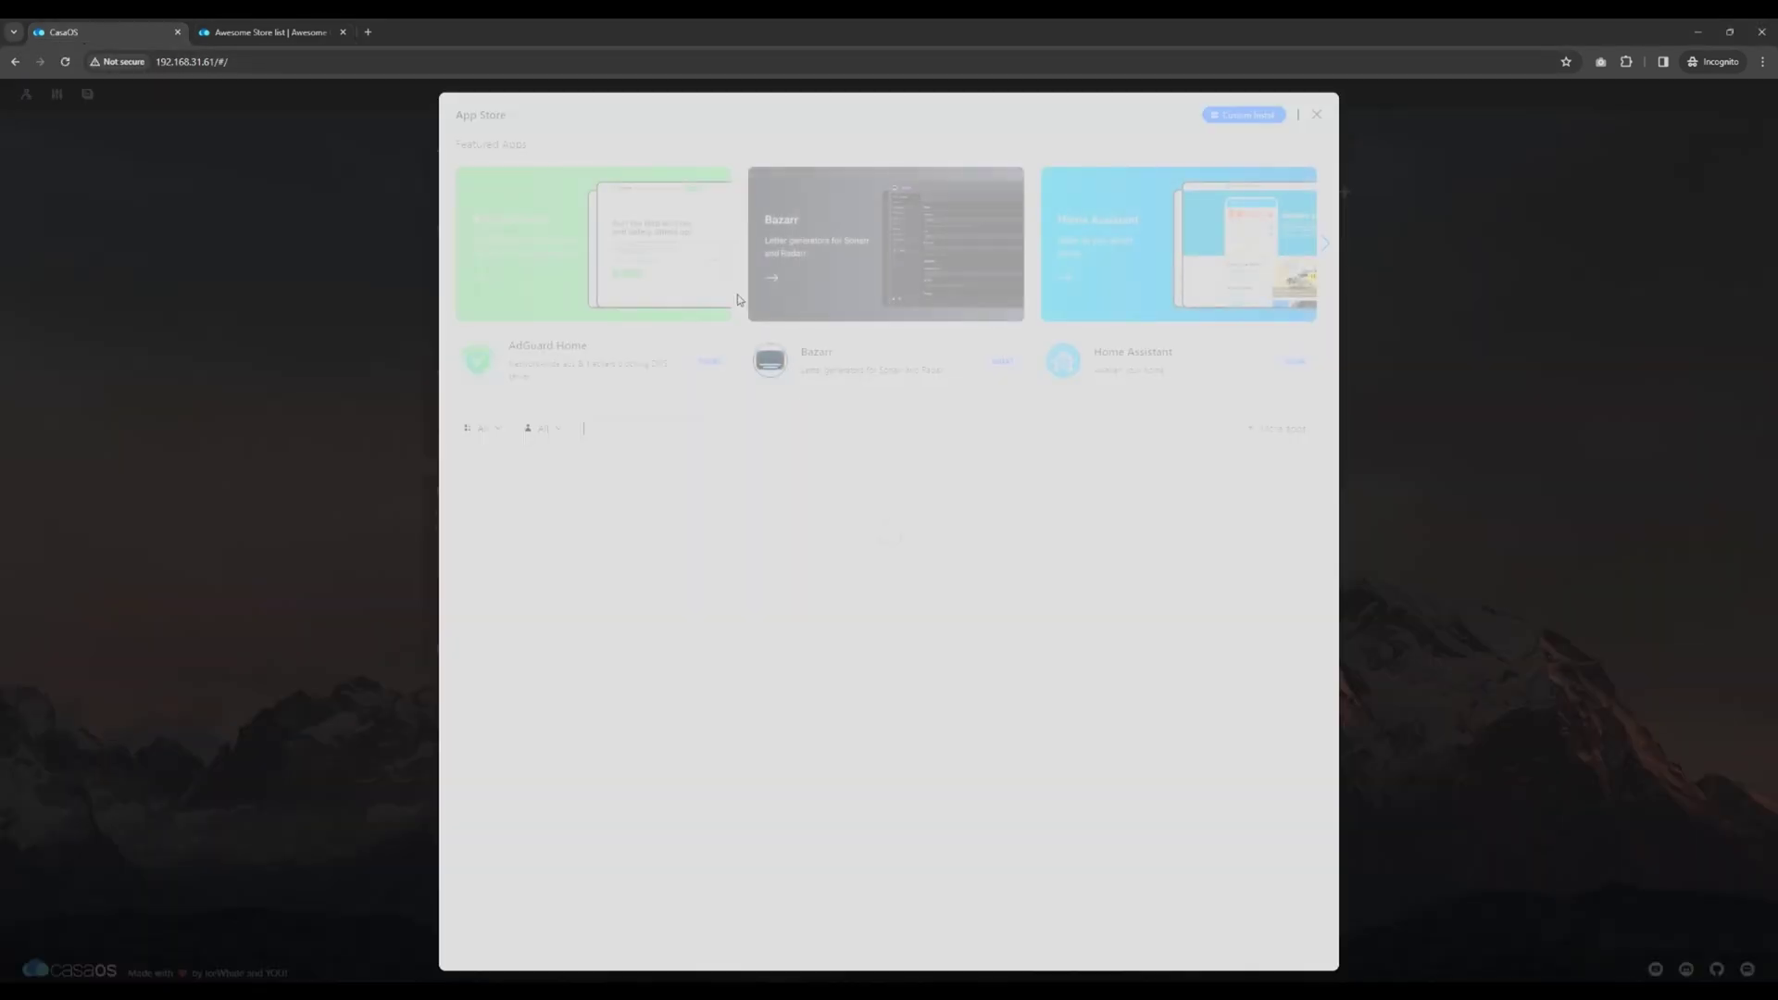
left_click(1250, 429)
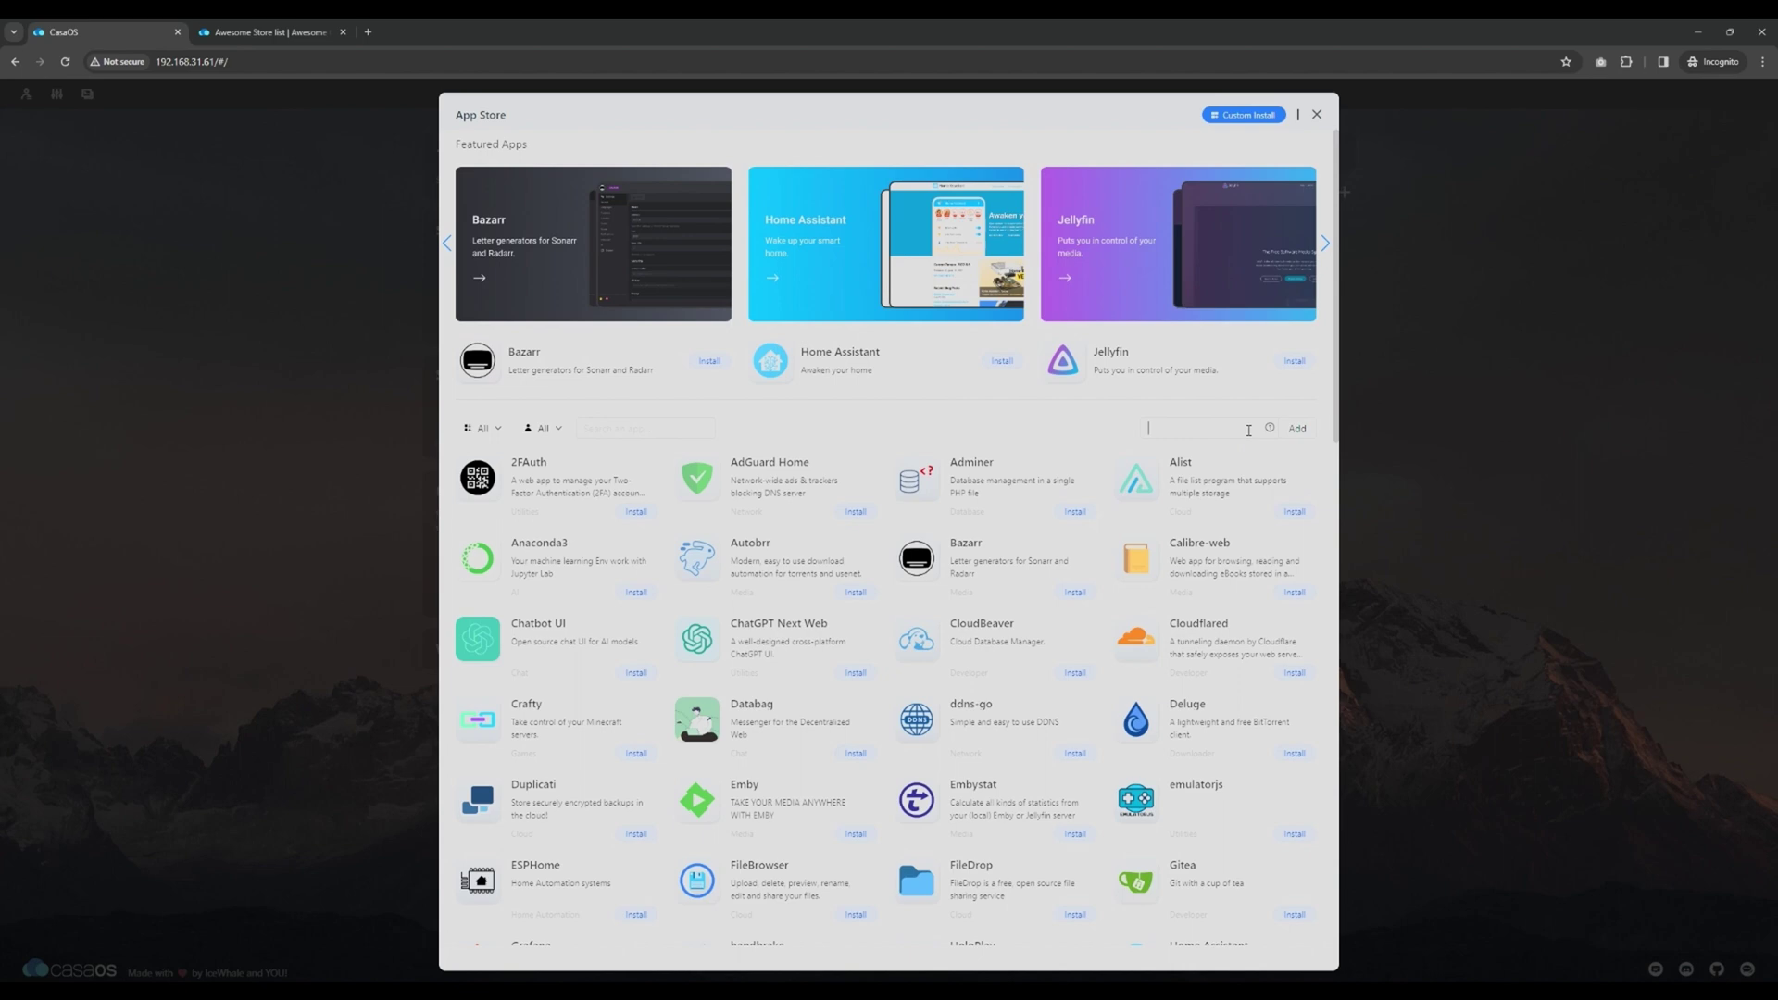
right_click(1248, 430)
left_click(1282, 567)
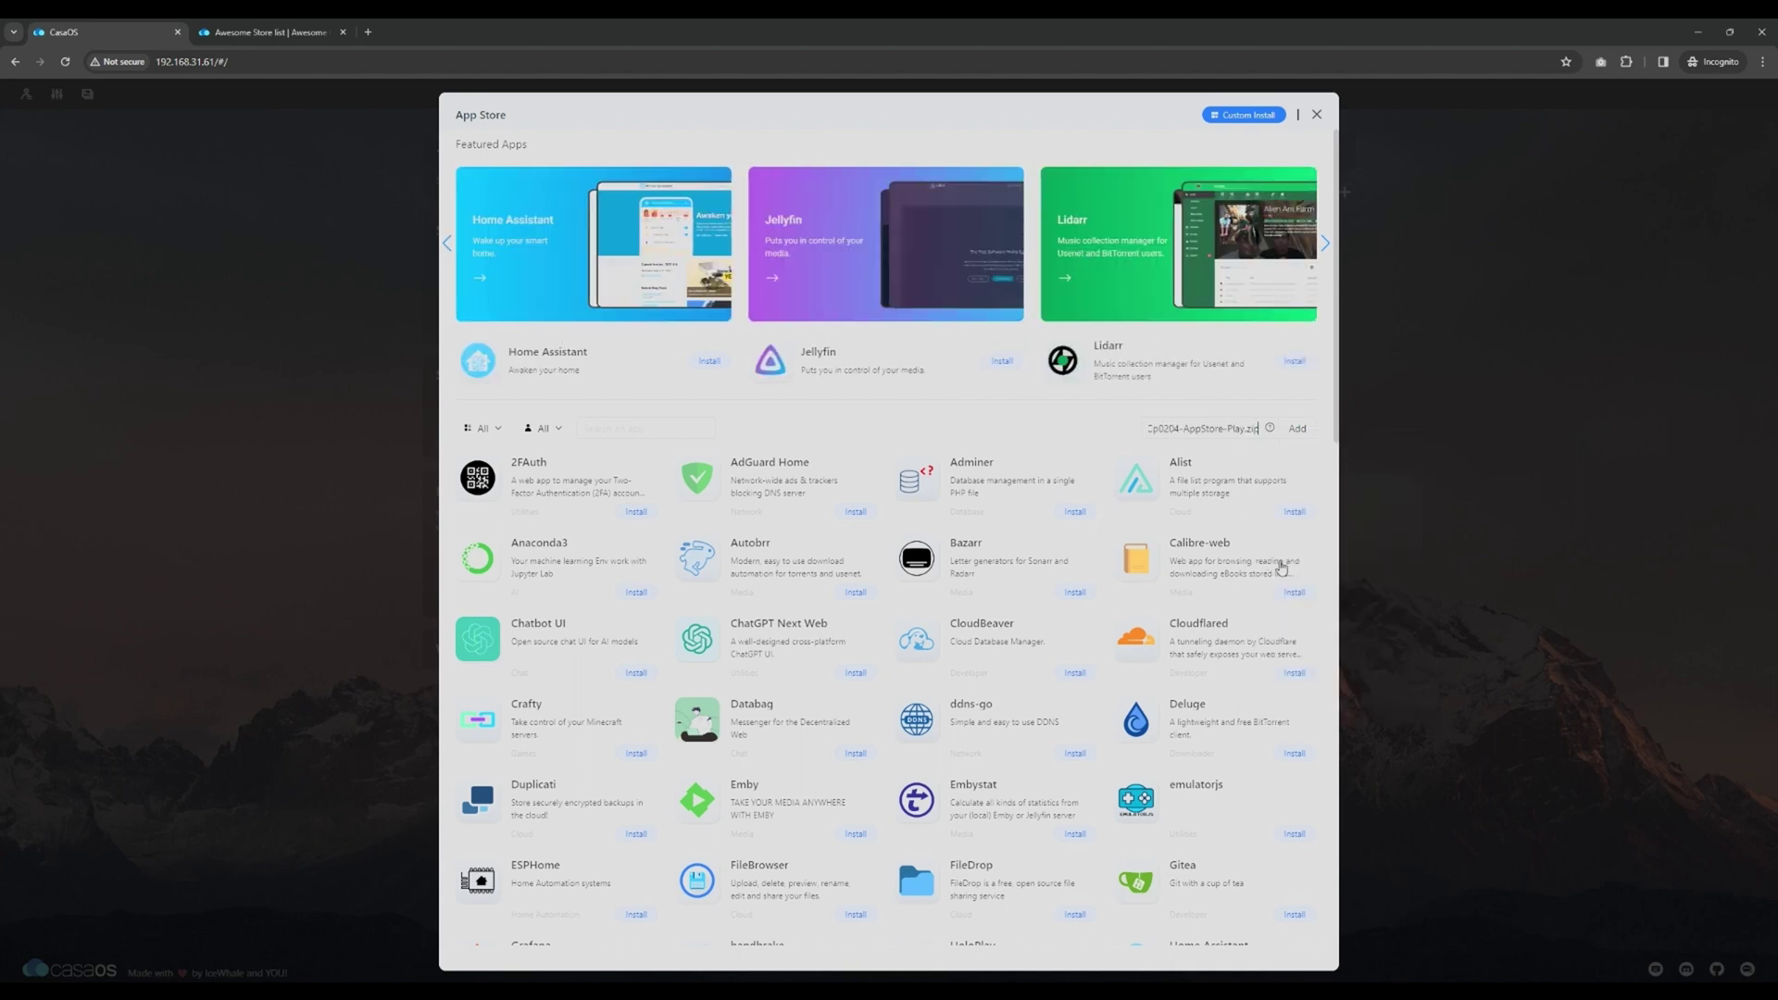
- Add the Play store source, then search 'palworld' and install Palworld Dedicated Server
left_click(1297, 431)
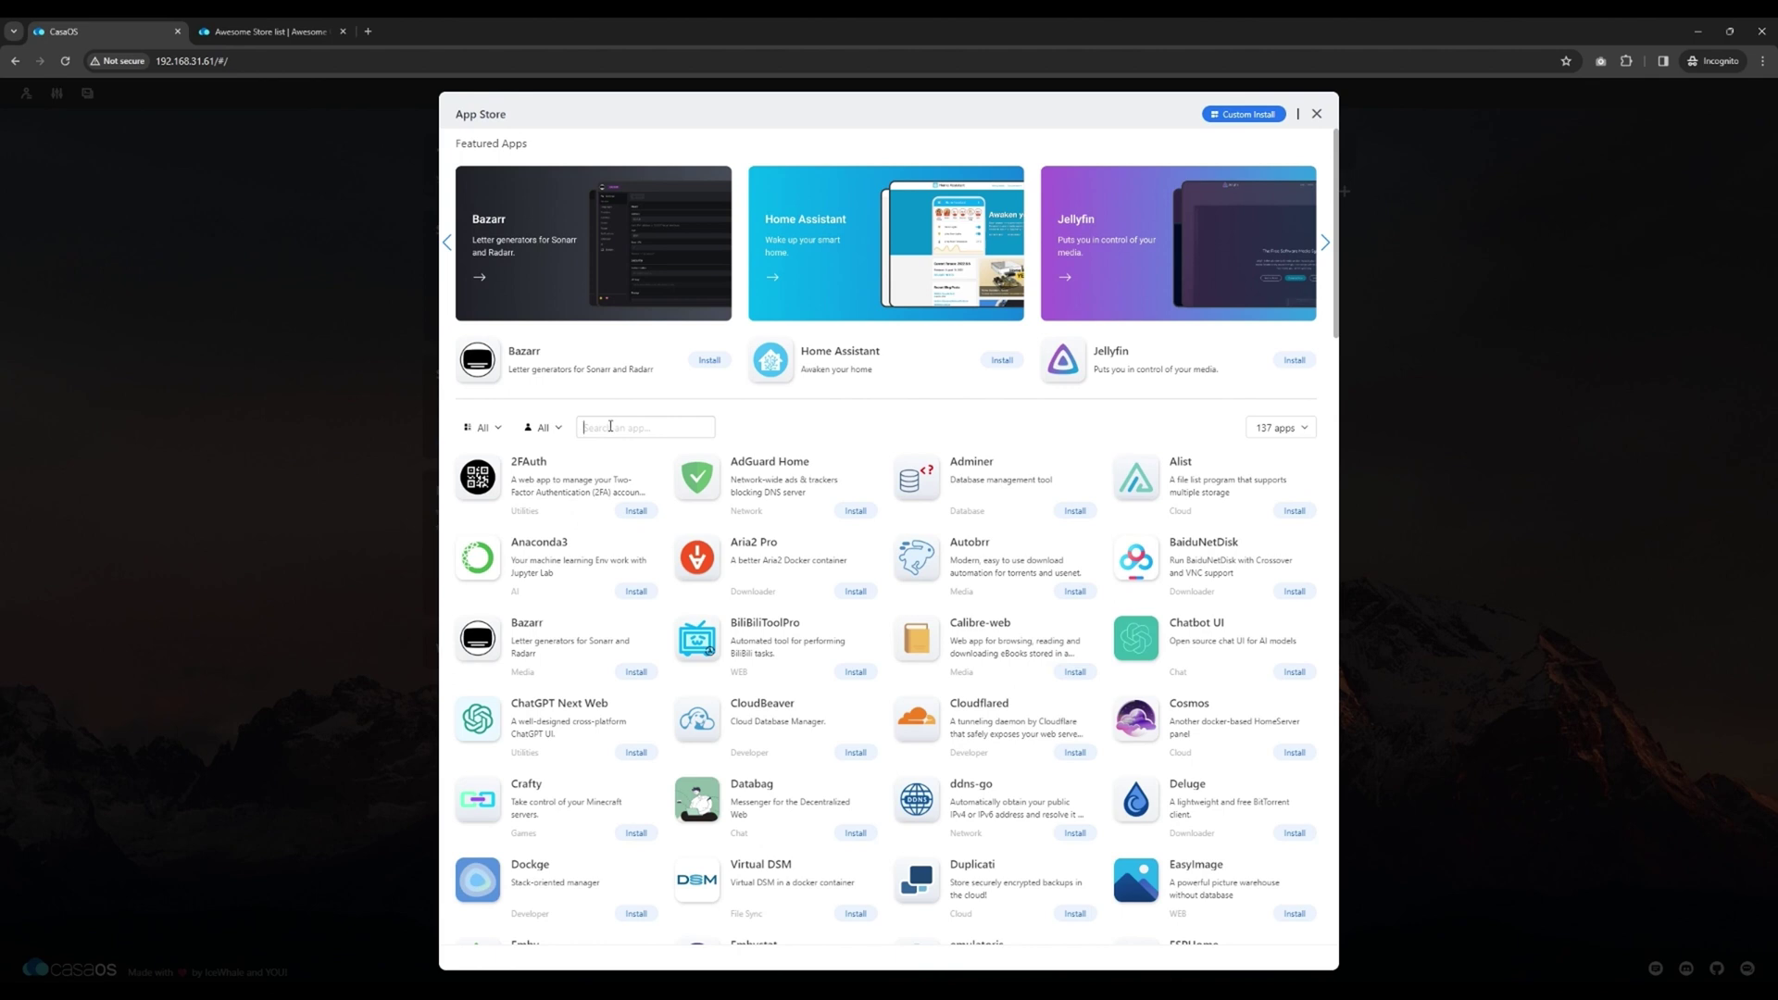
type("palworld")
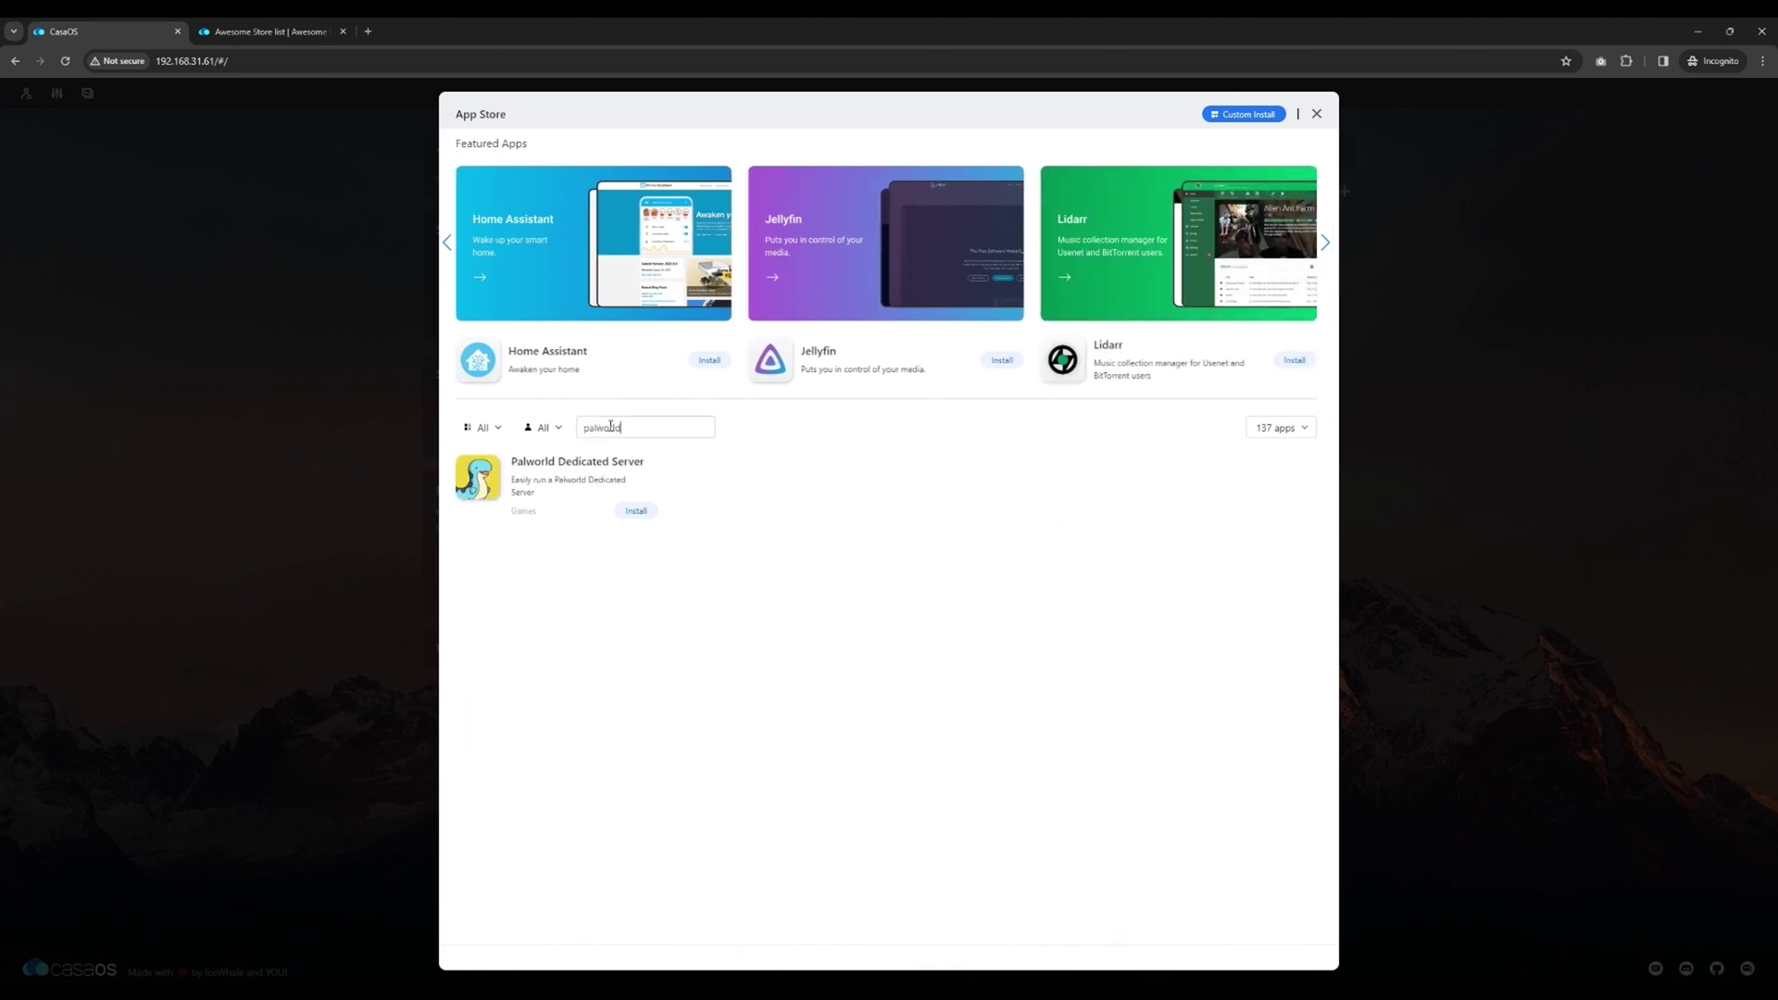
left_click(634, 512)
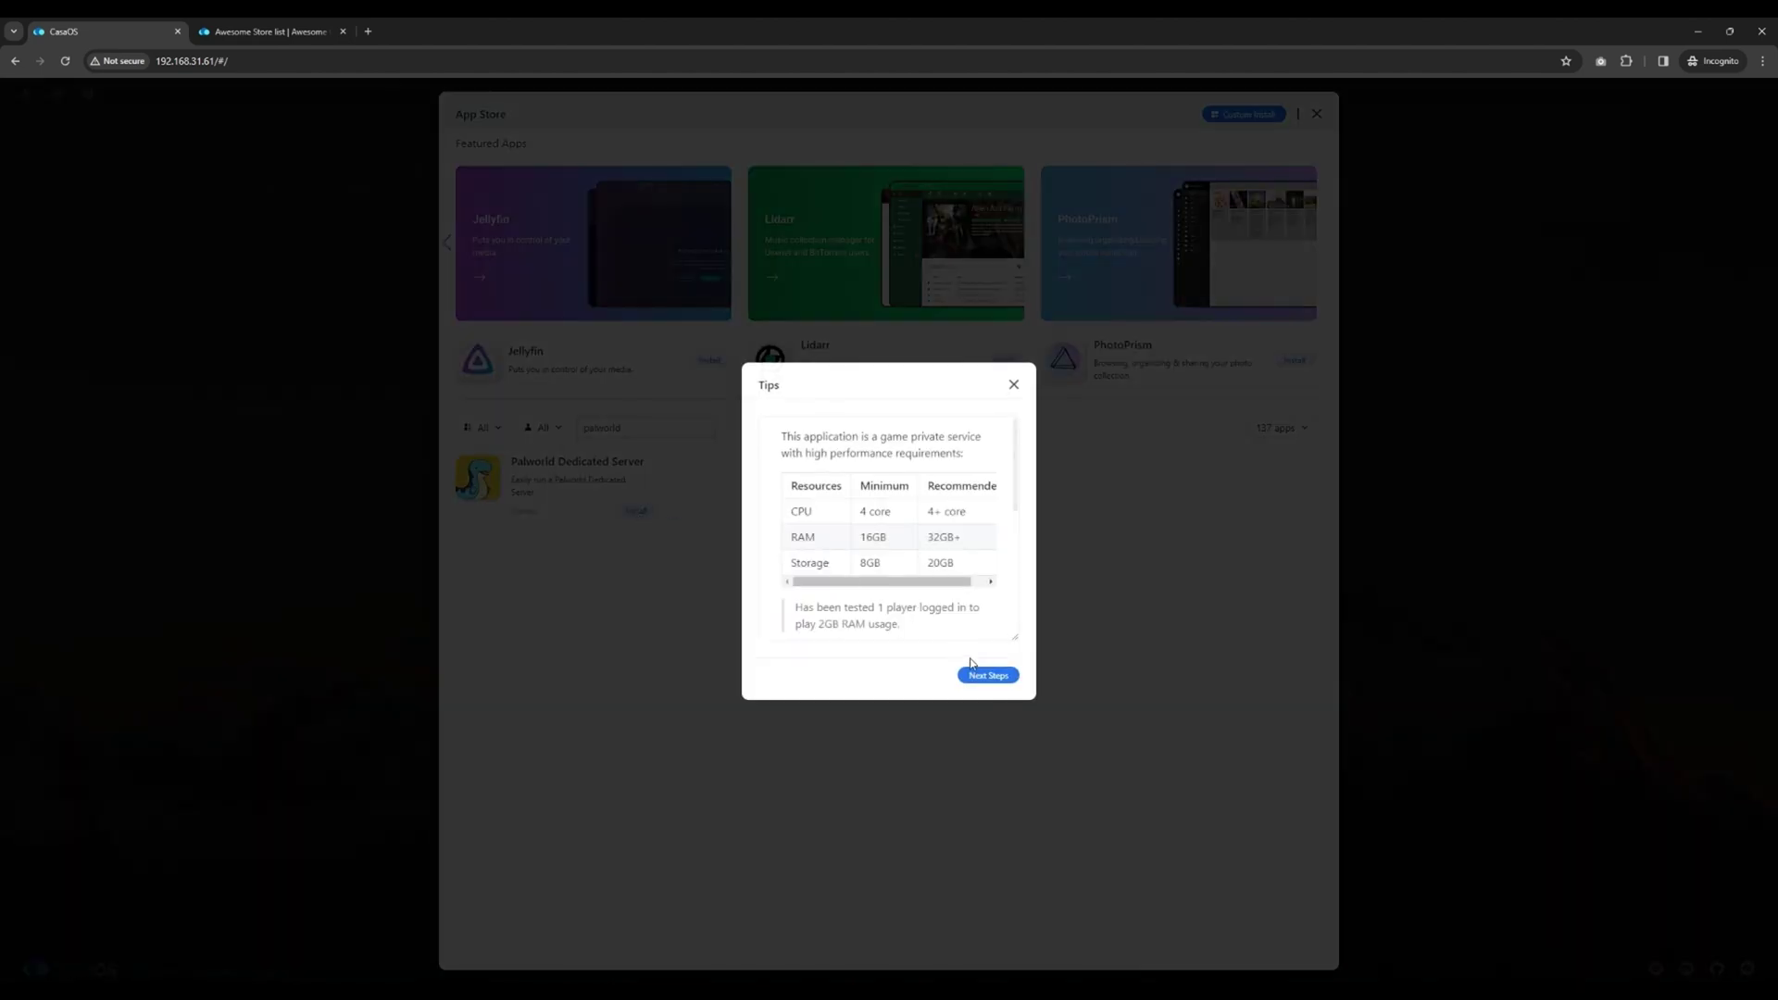
left_click(985, 678)
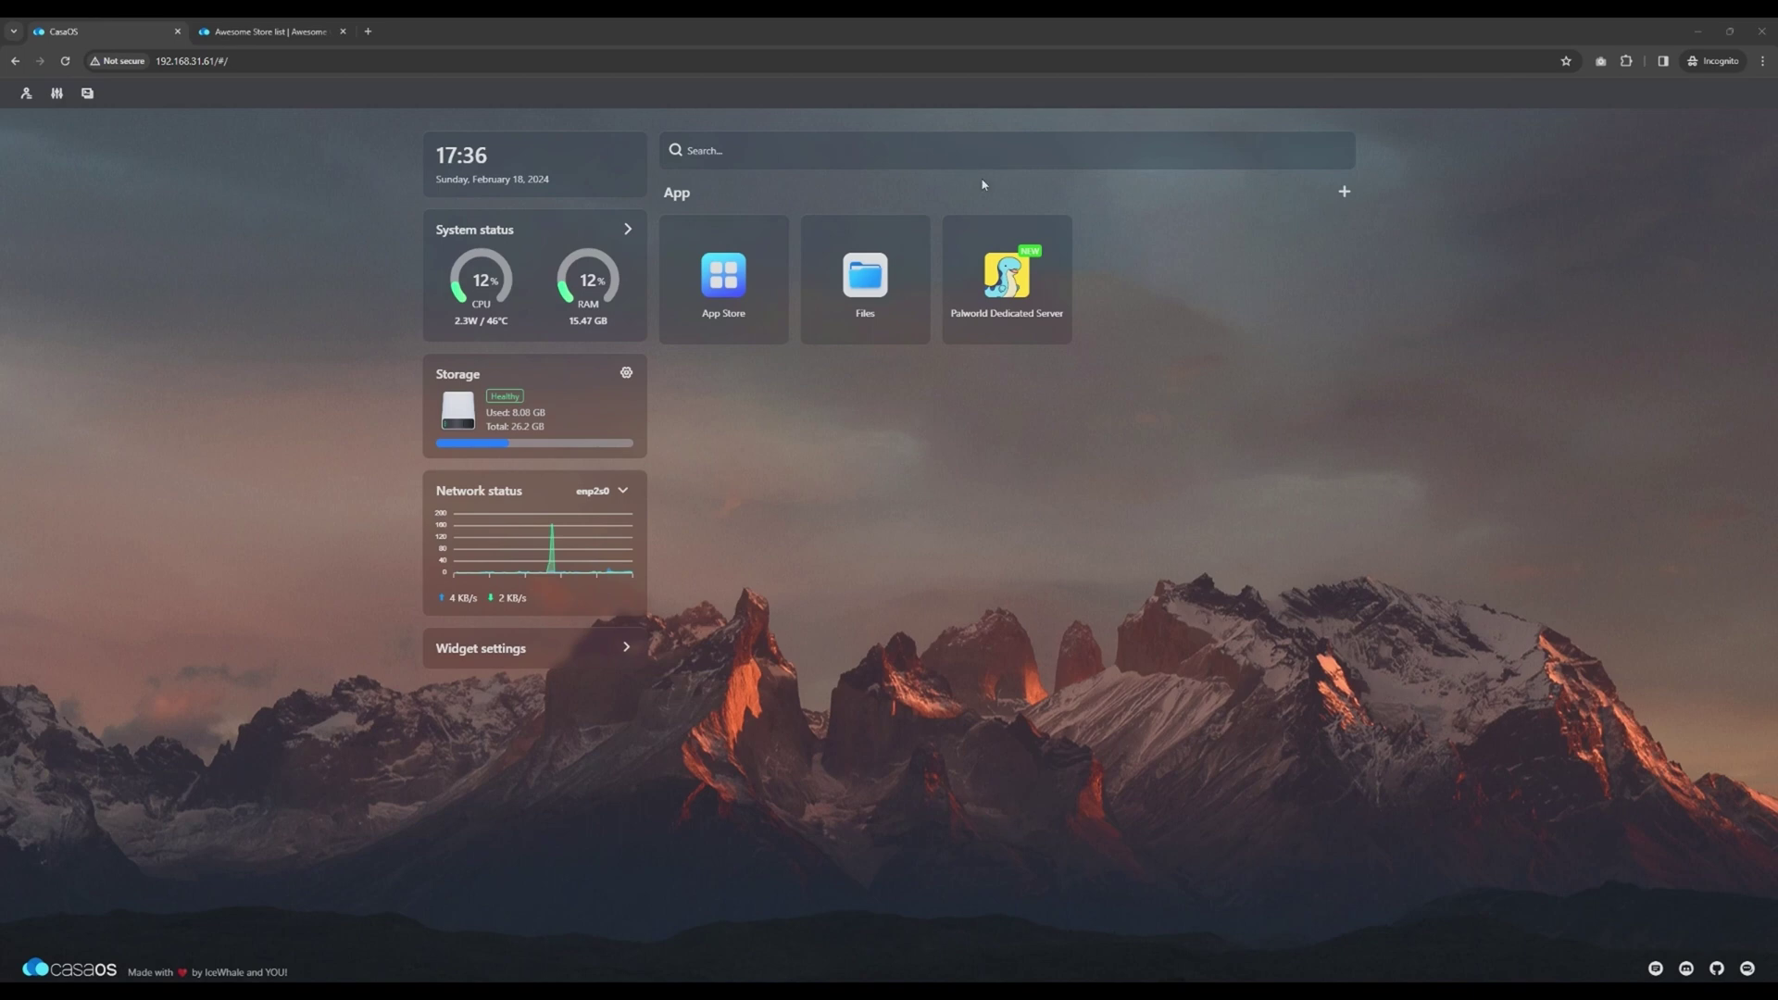
- Open the Palworld server's Settings and select its SERVER_PASSWORD and SERVER_NAME (World of Pals) values
right_click(1056, 244)
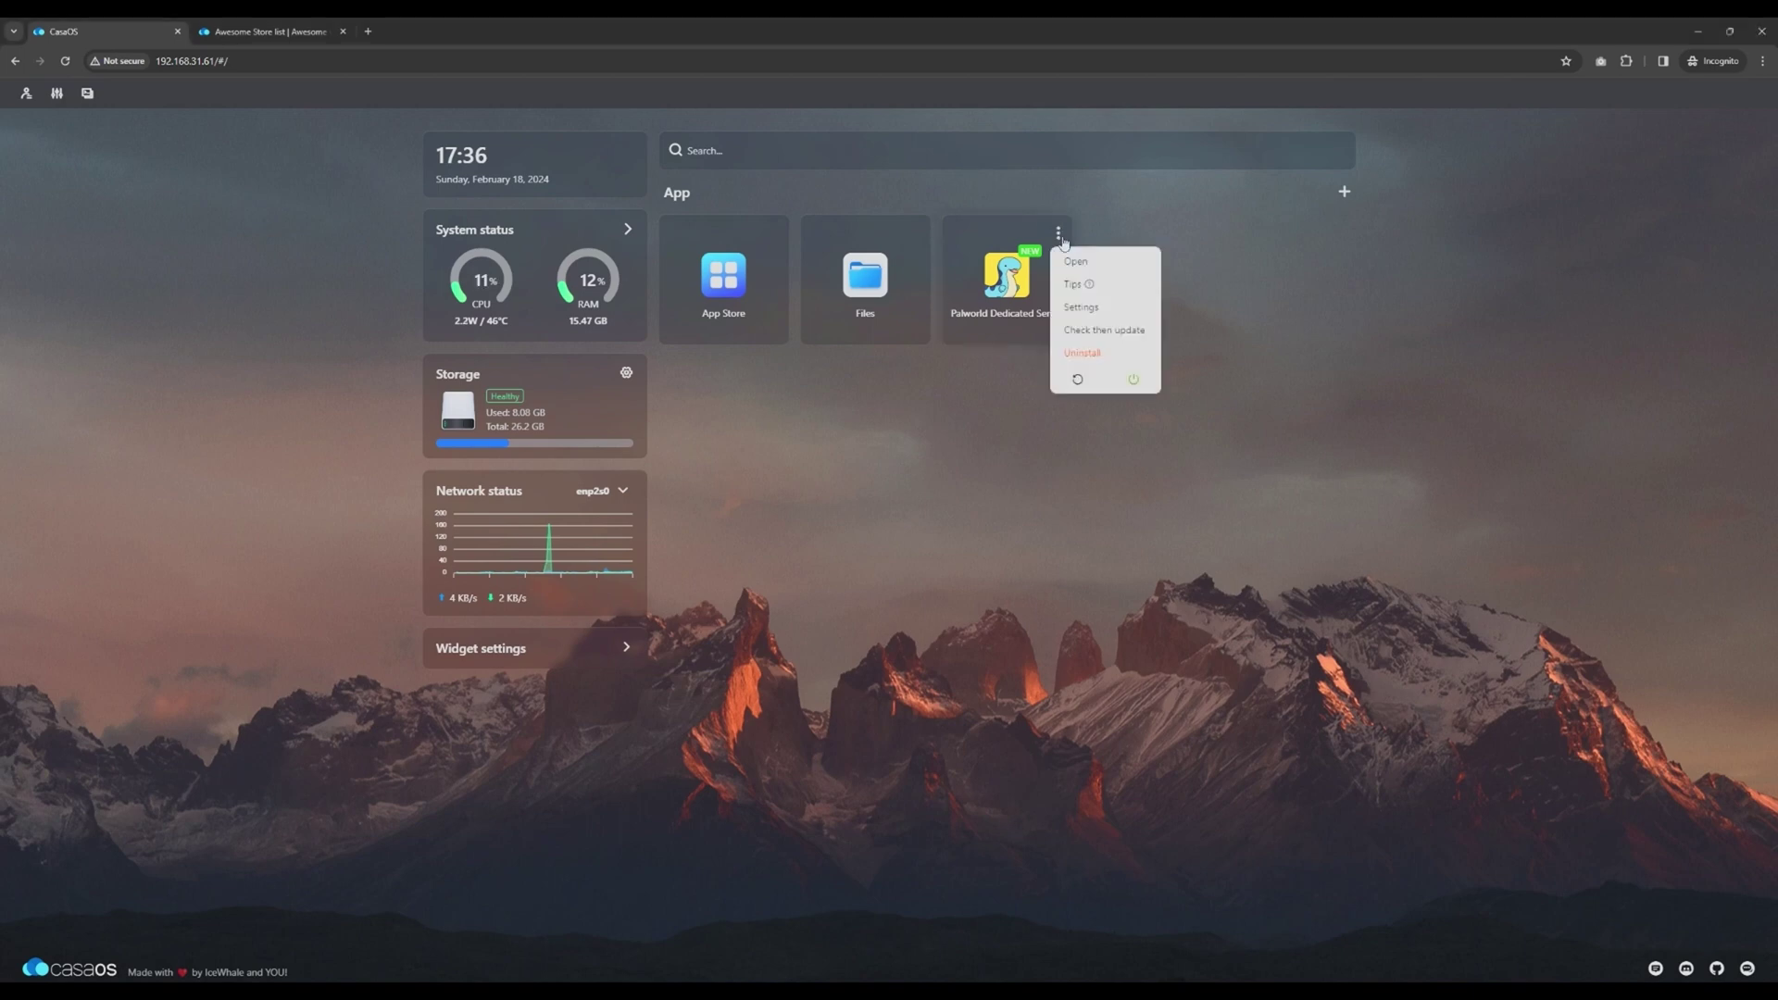
left_click(1081, 309)
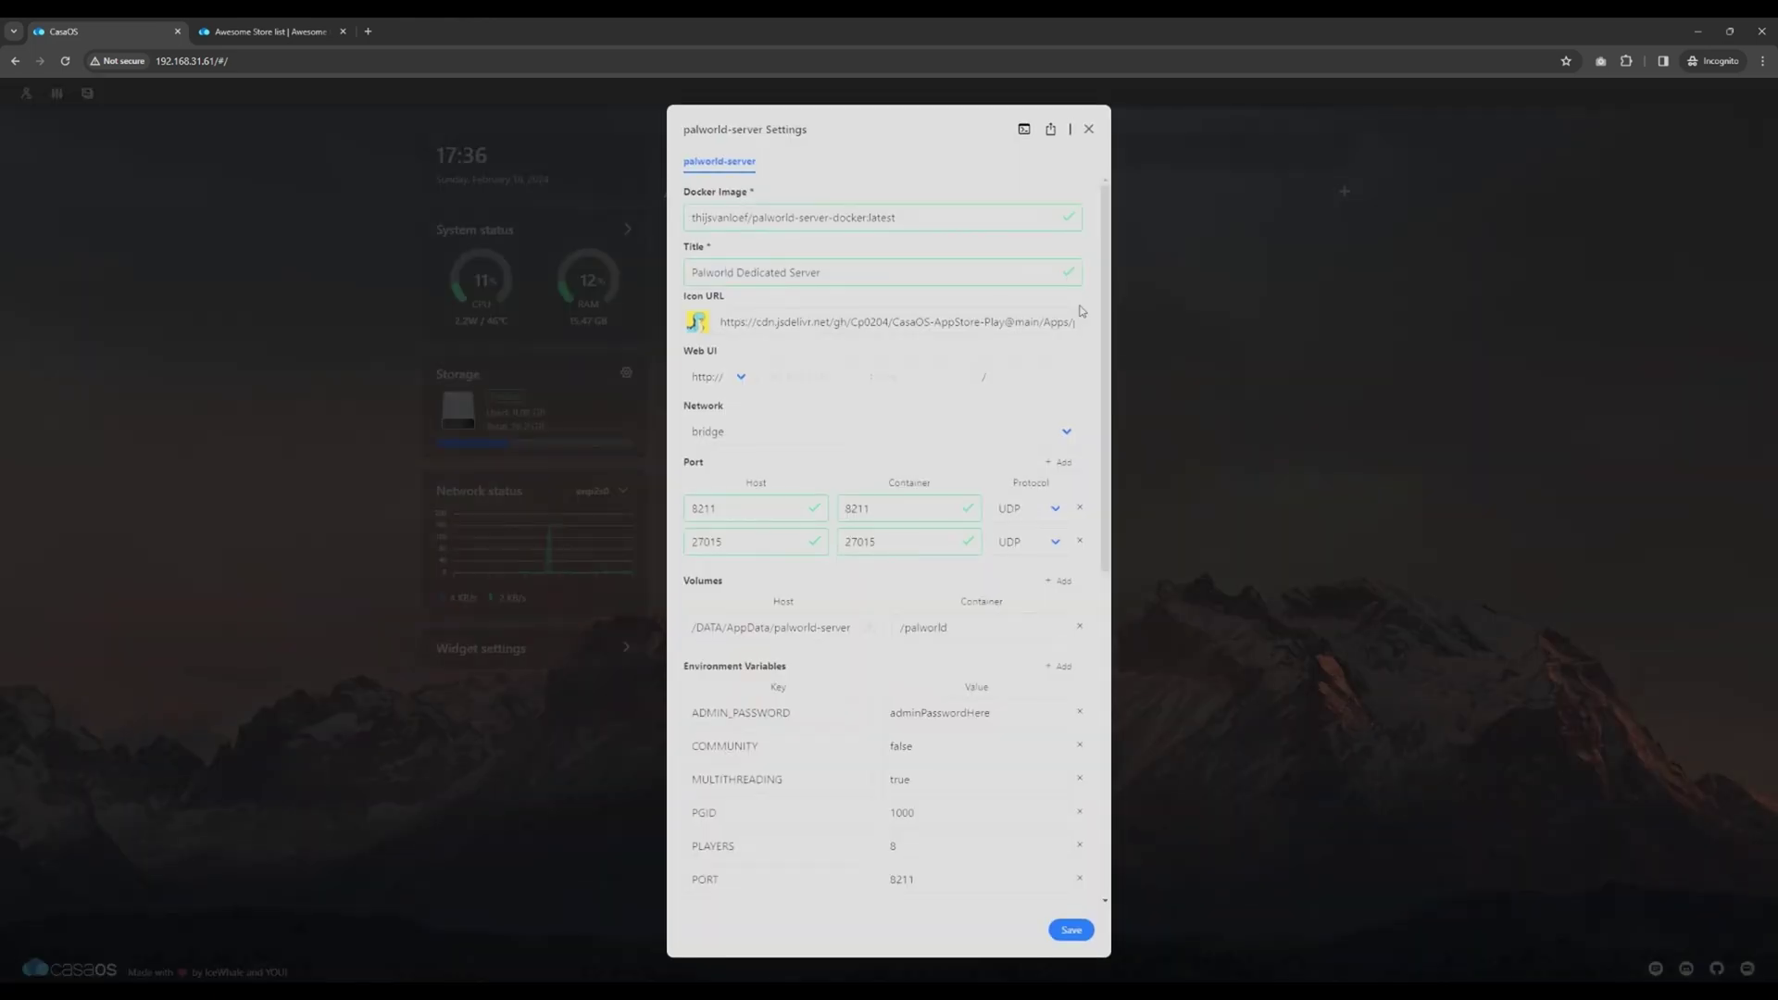
scroll(1081, 310, "down", 5)
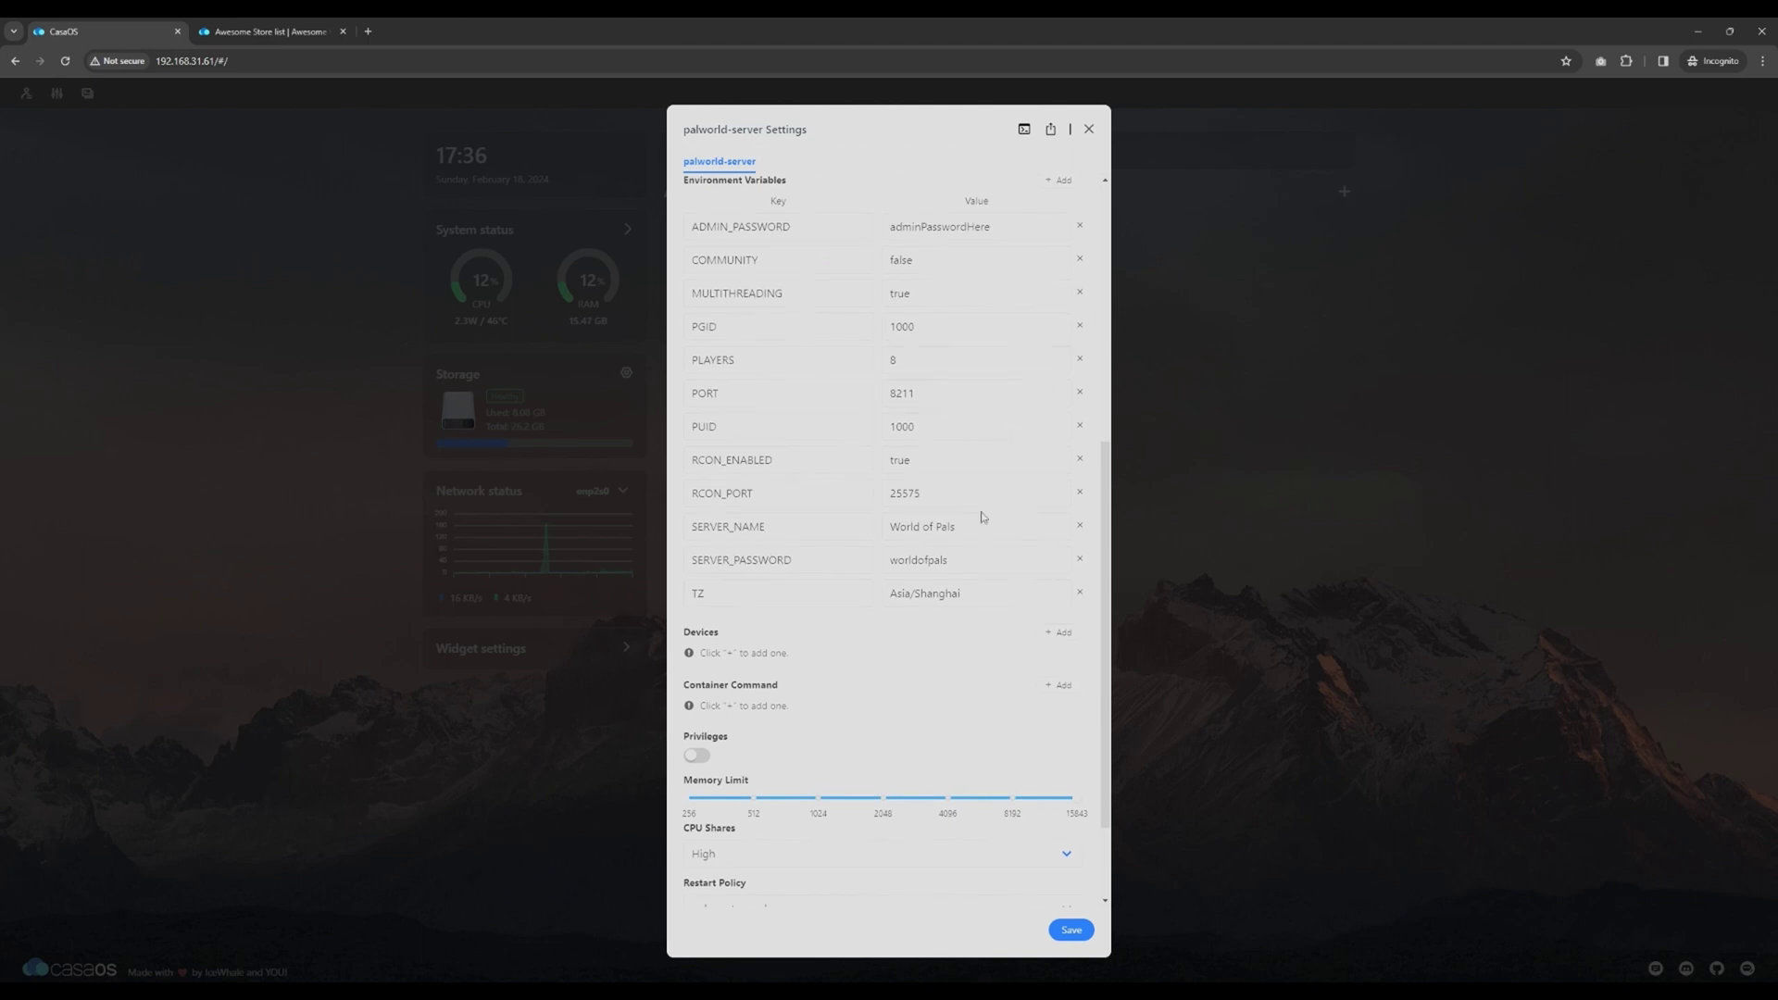
left_click_drag(956, 560, 884, 566)
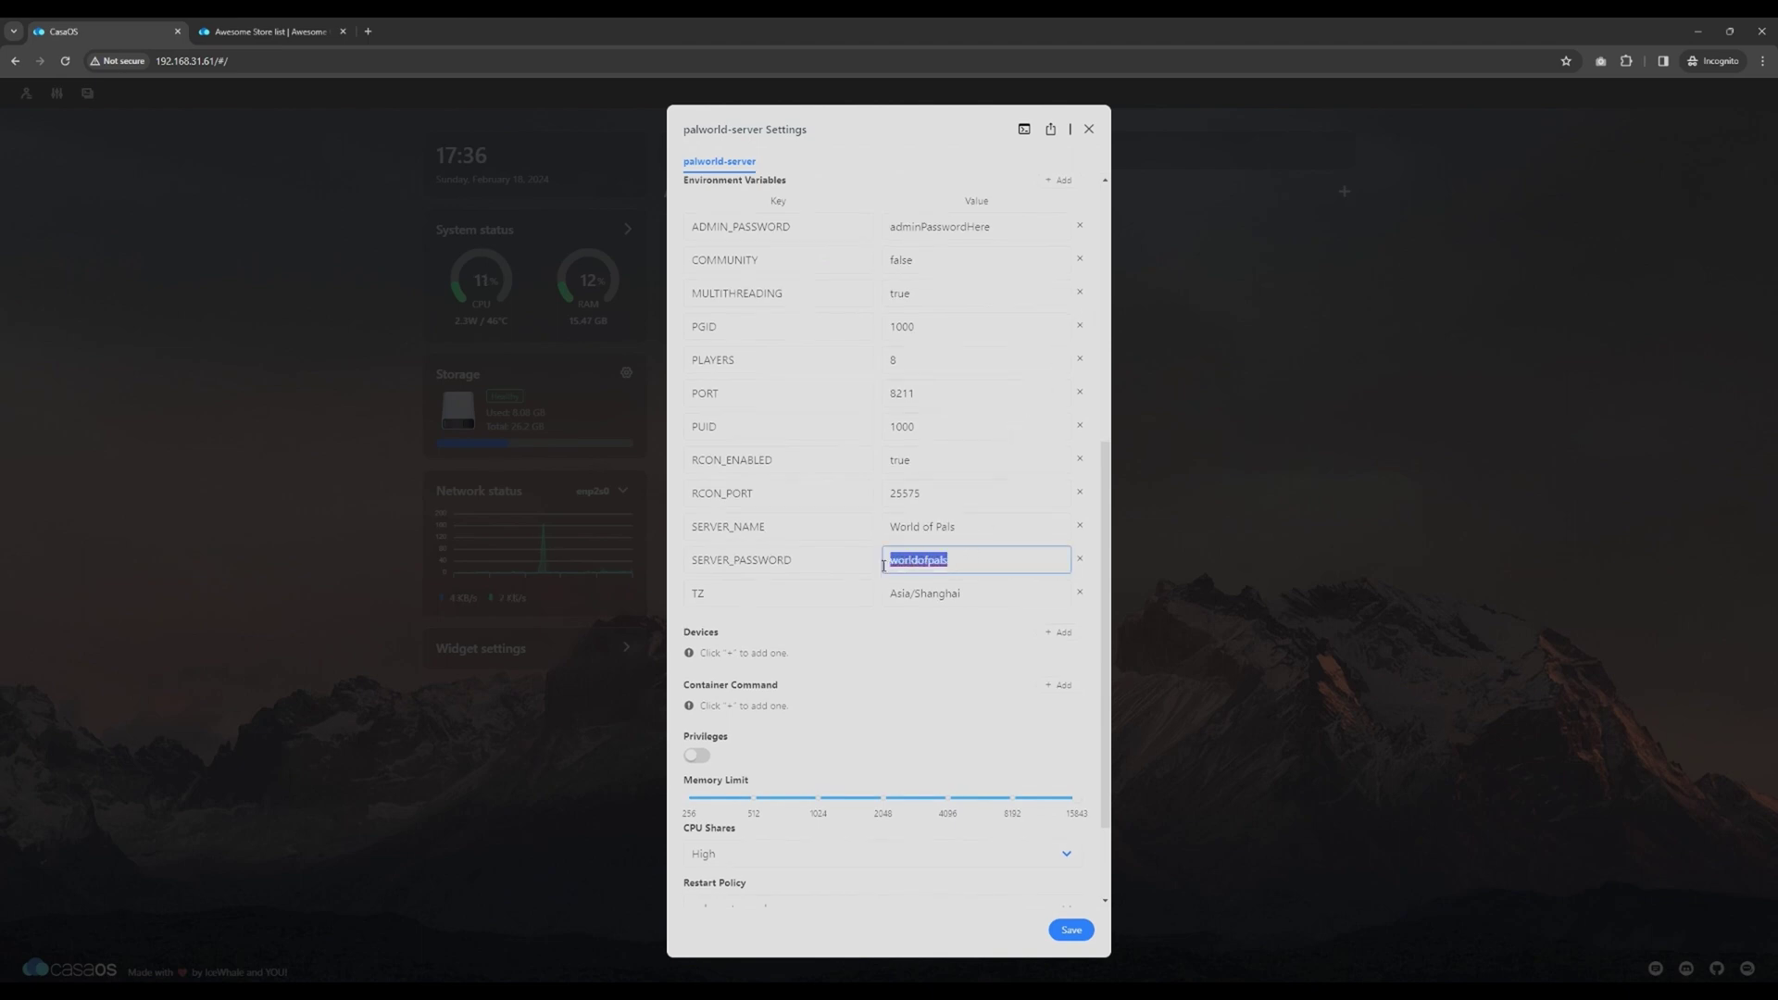
left_click_drag(976, 528, 880, 534)
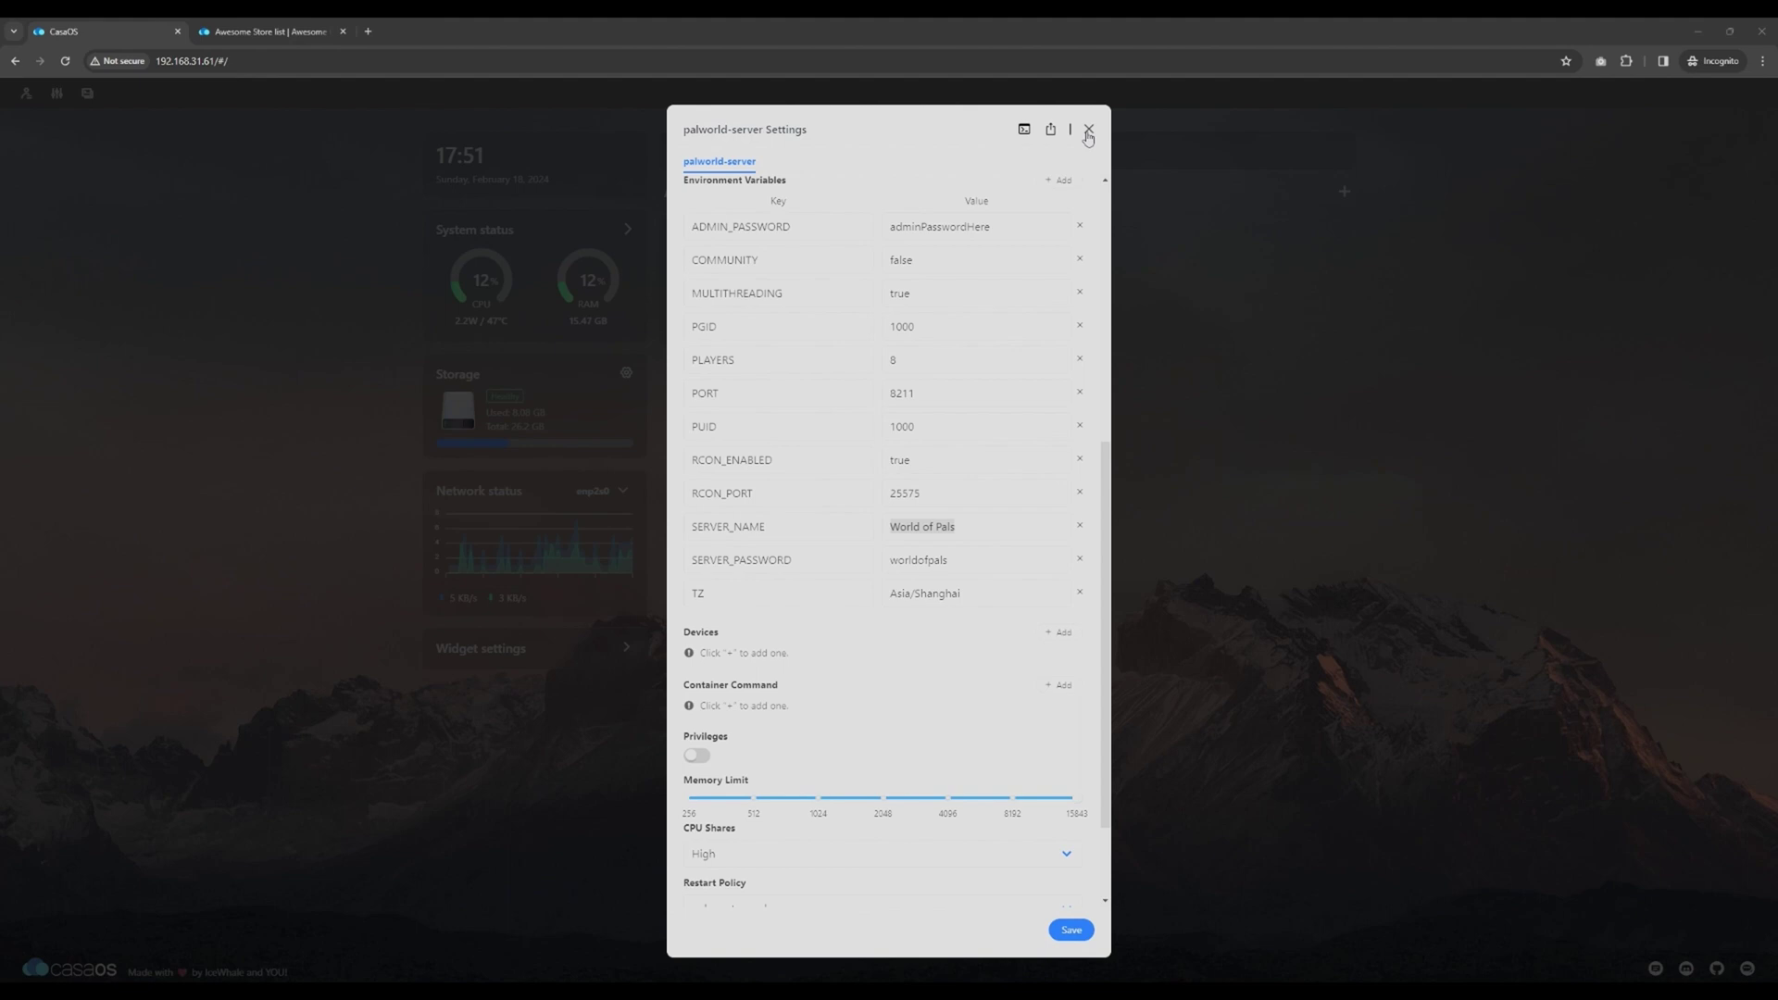
- Open Palworld's dedicated server browser and change the address from 127.0.0.1 to 192.168.31.61:8211
left_click(1089, 131)
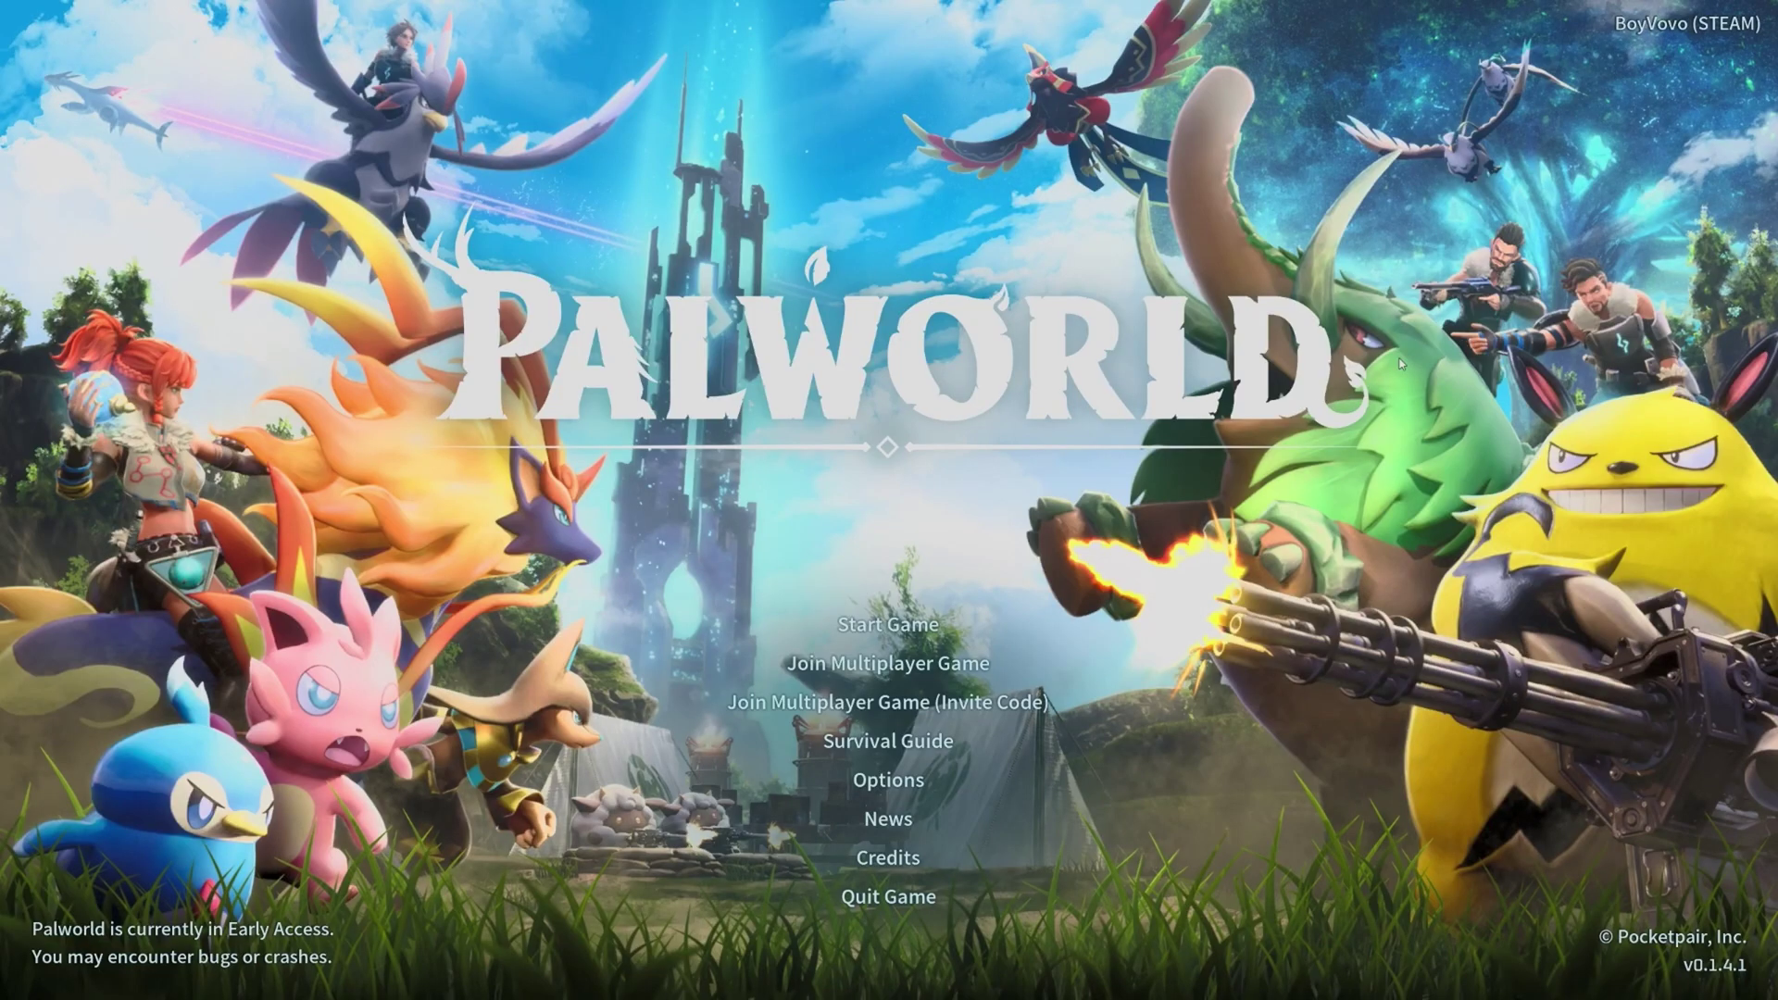
left_click(941, 667)
left_click(941, 664)
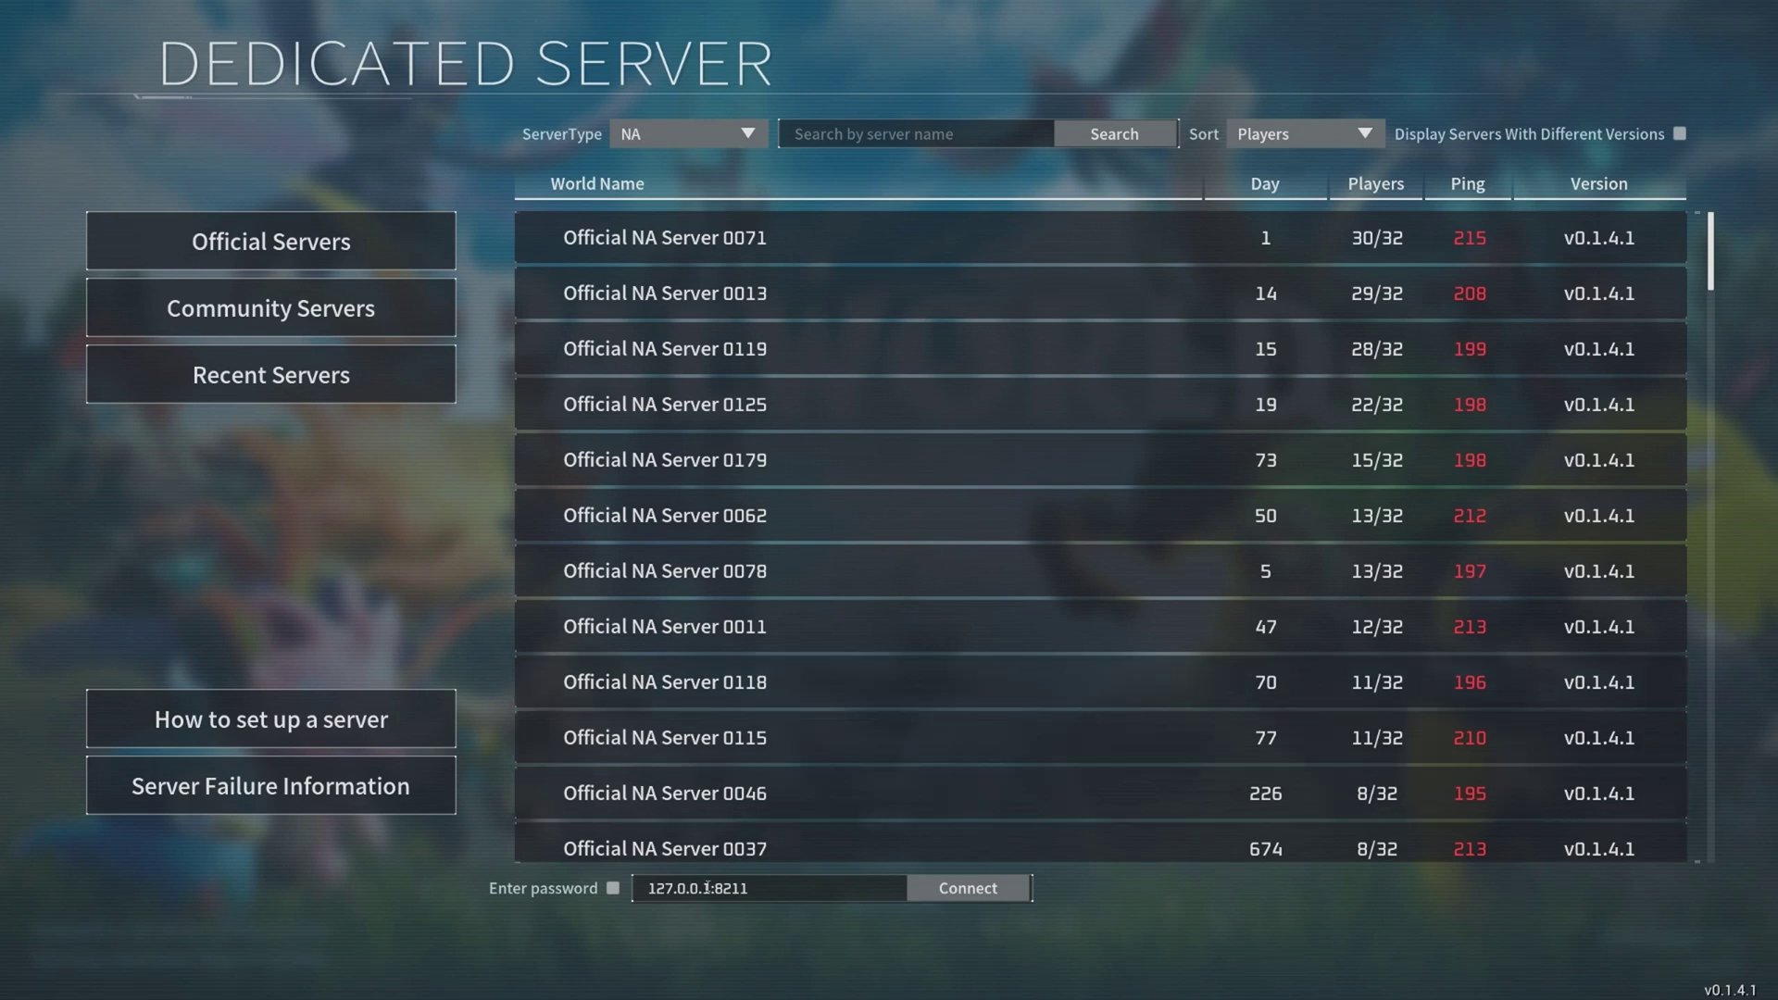
left_click_drag(711, 889, 646, 894)
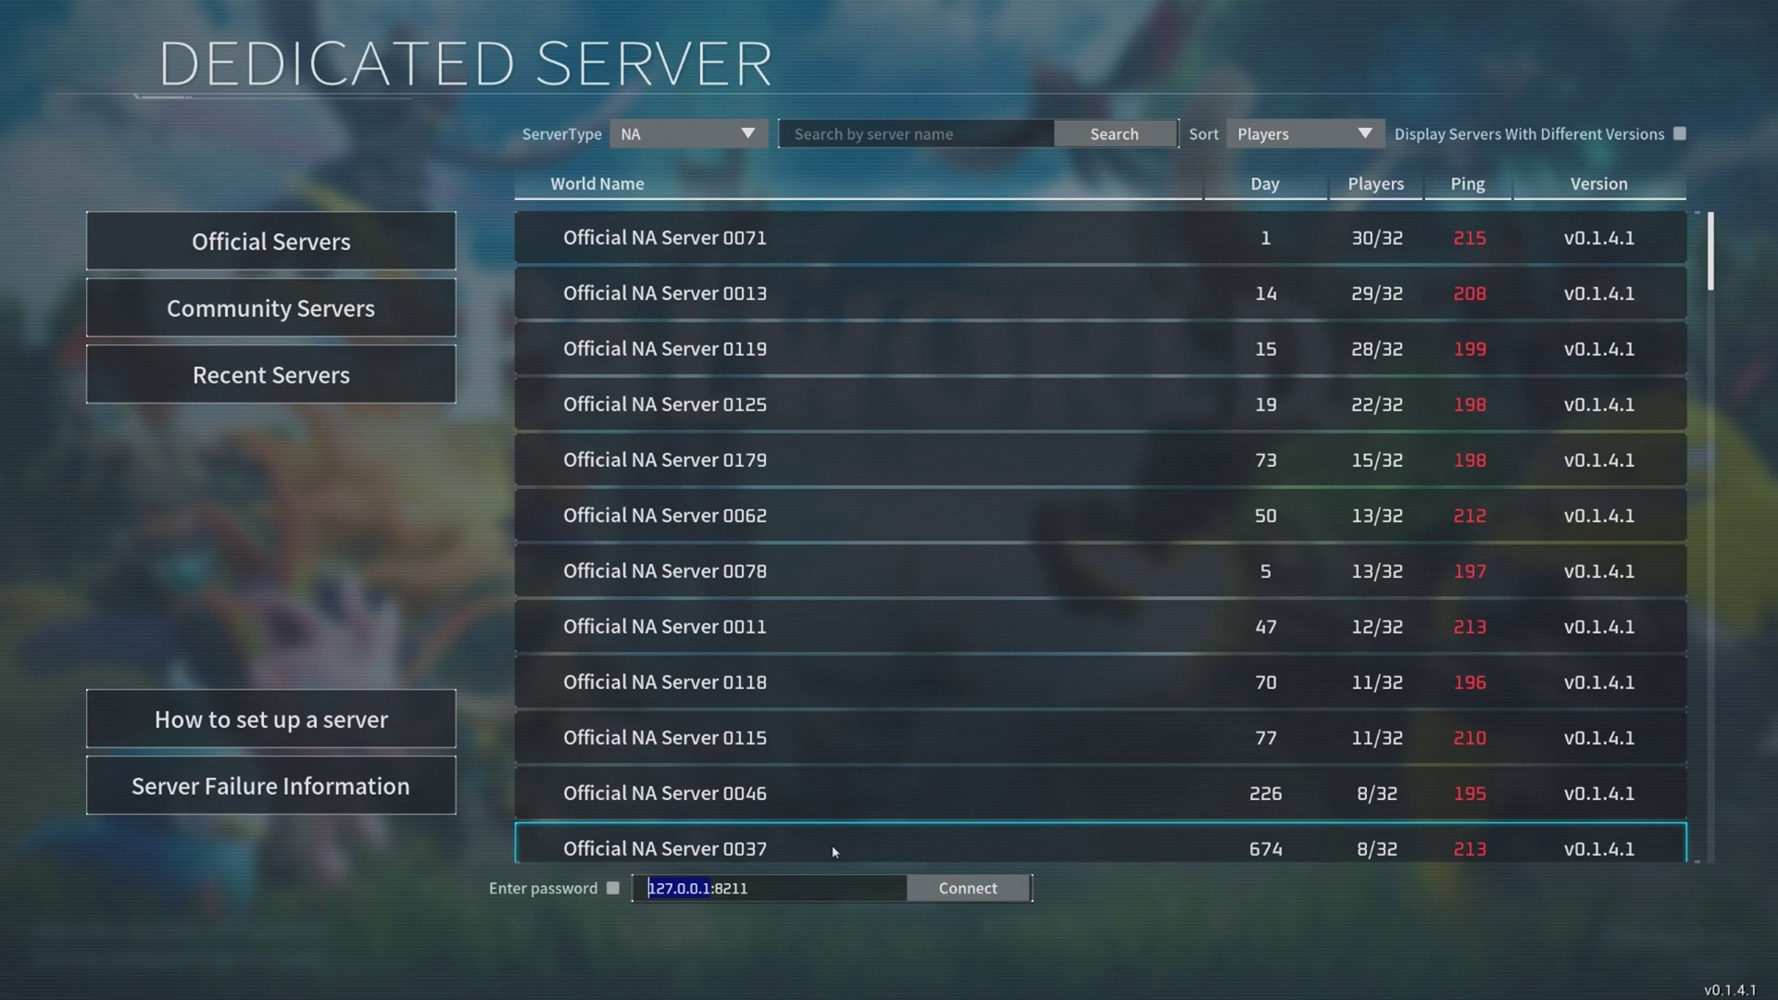
type("192.168.31.61")
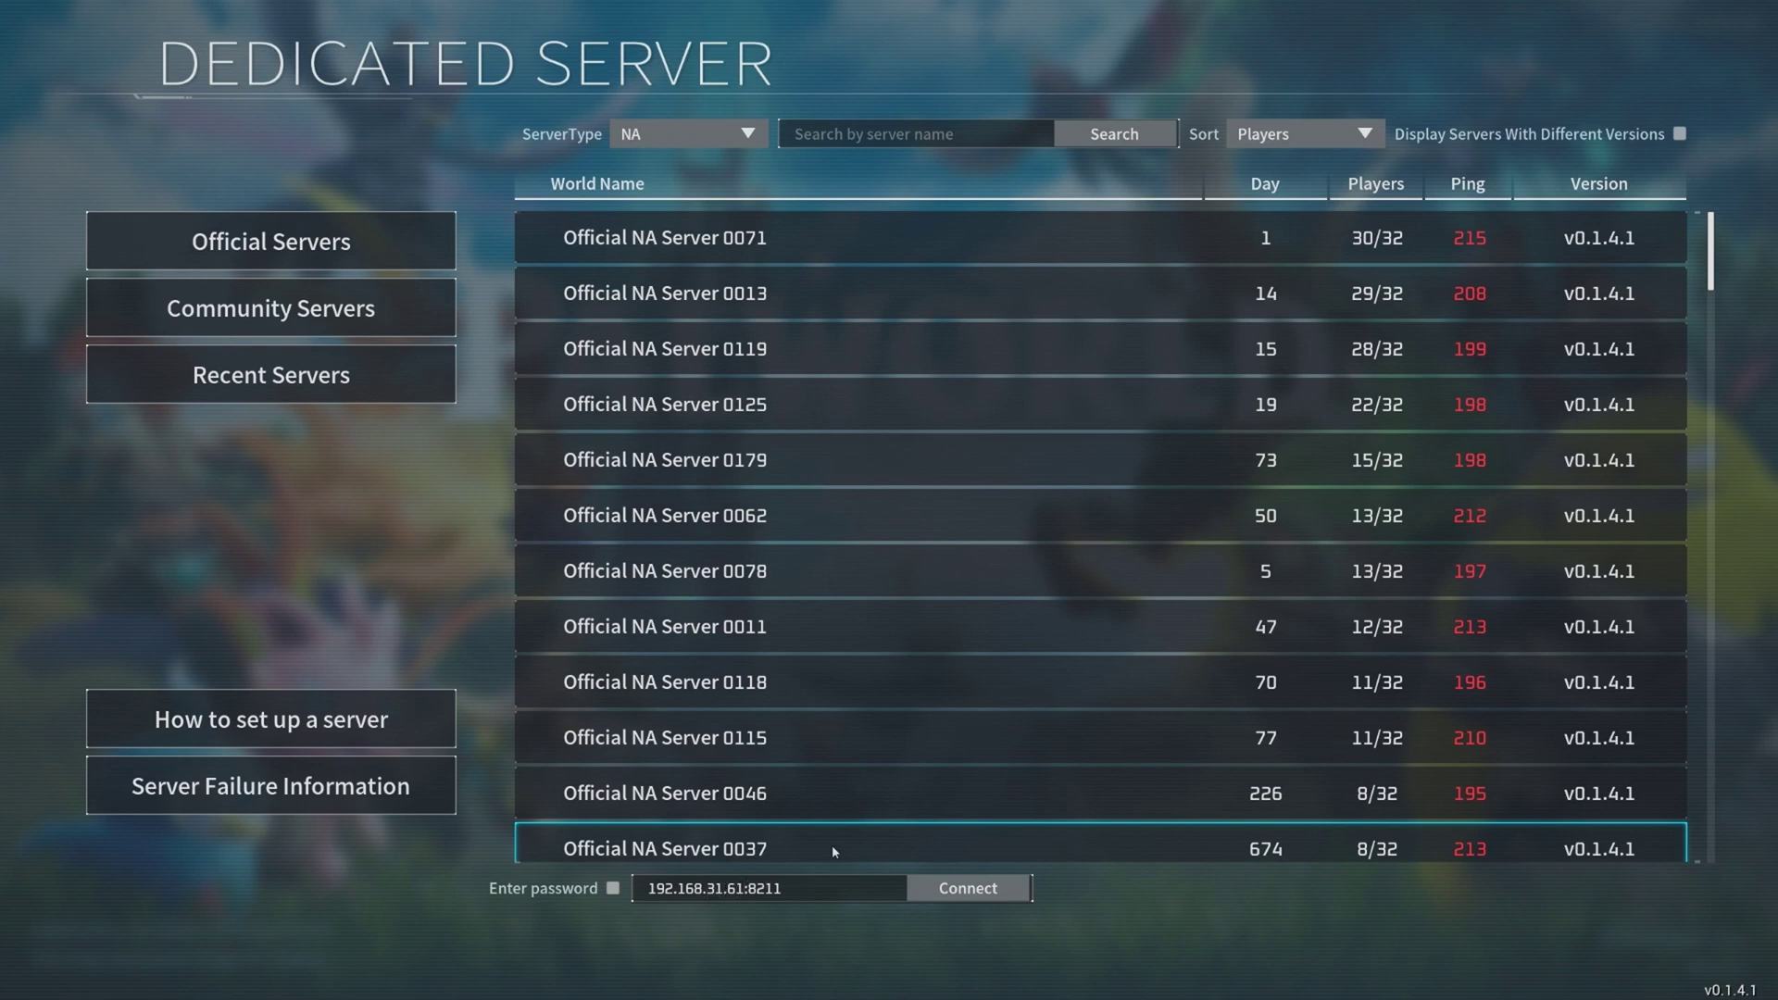
- Enable password entry and connect to the 192.168.31.61:8211 server
left_click(613, 888)
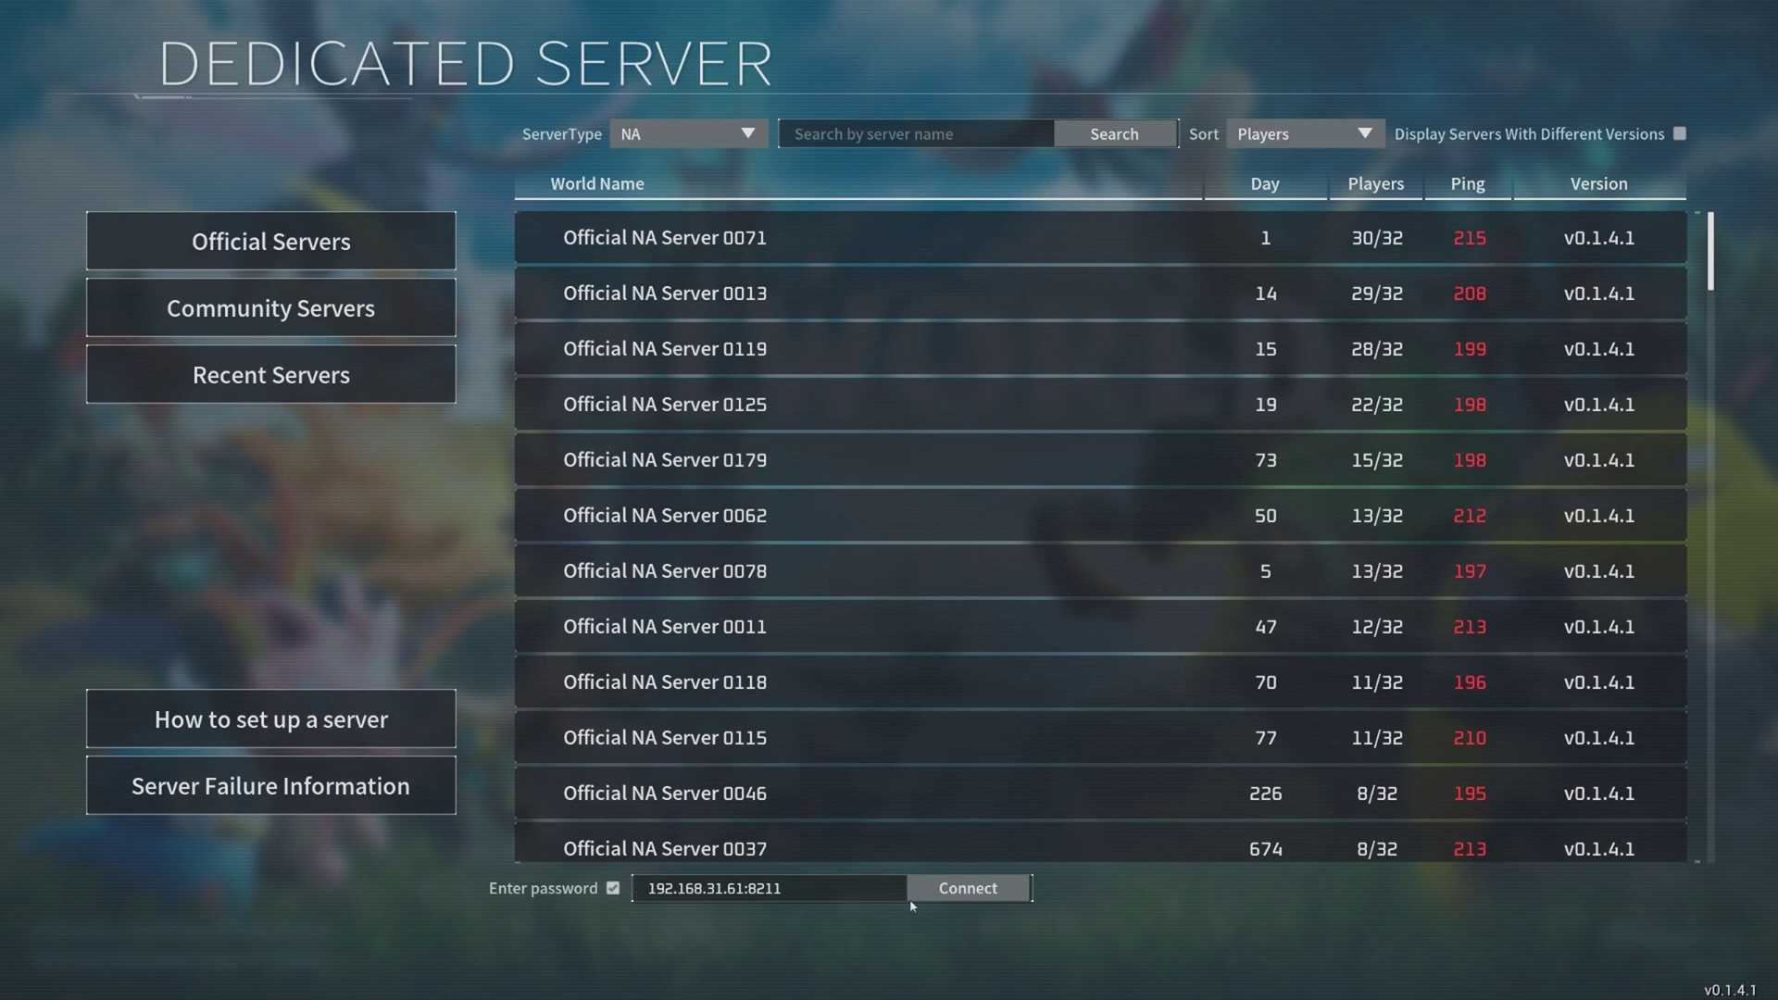
left_click(940, 899)
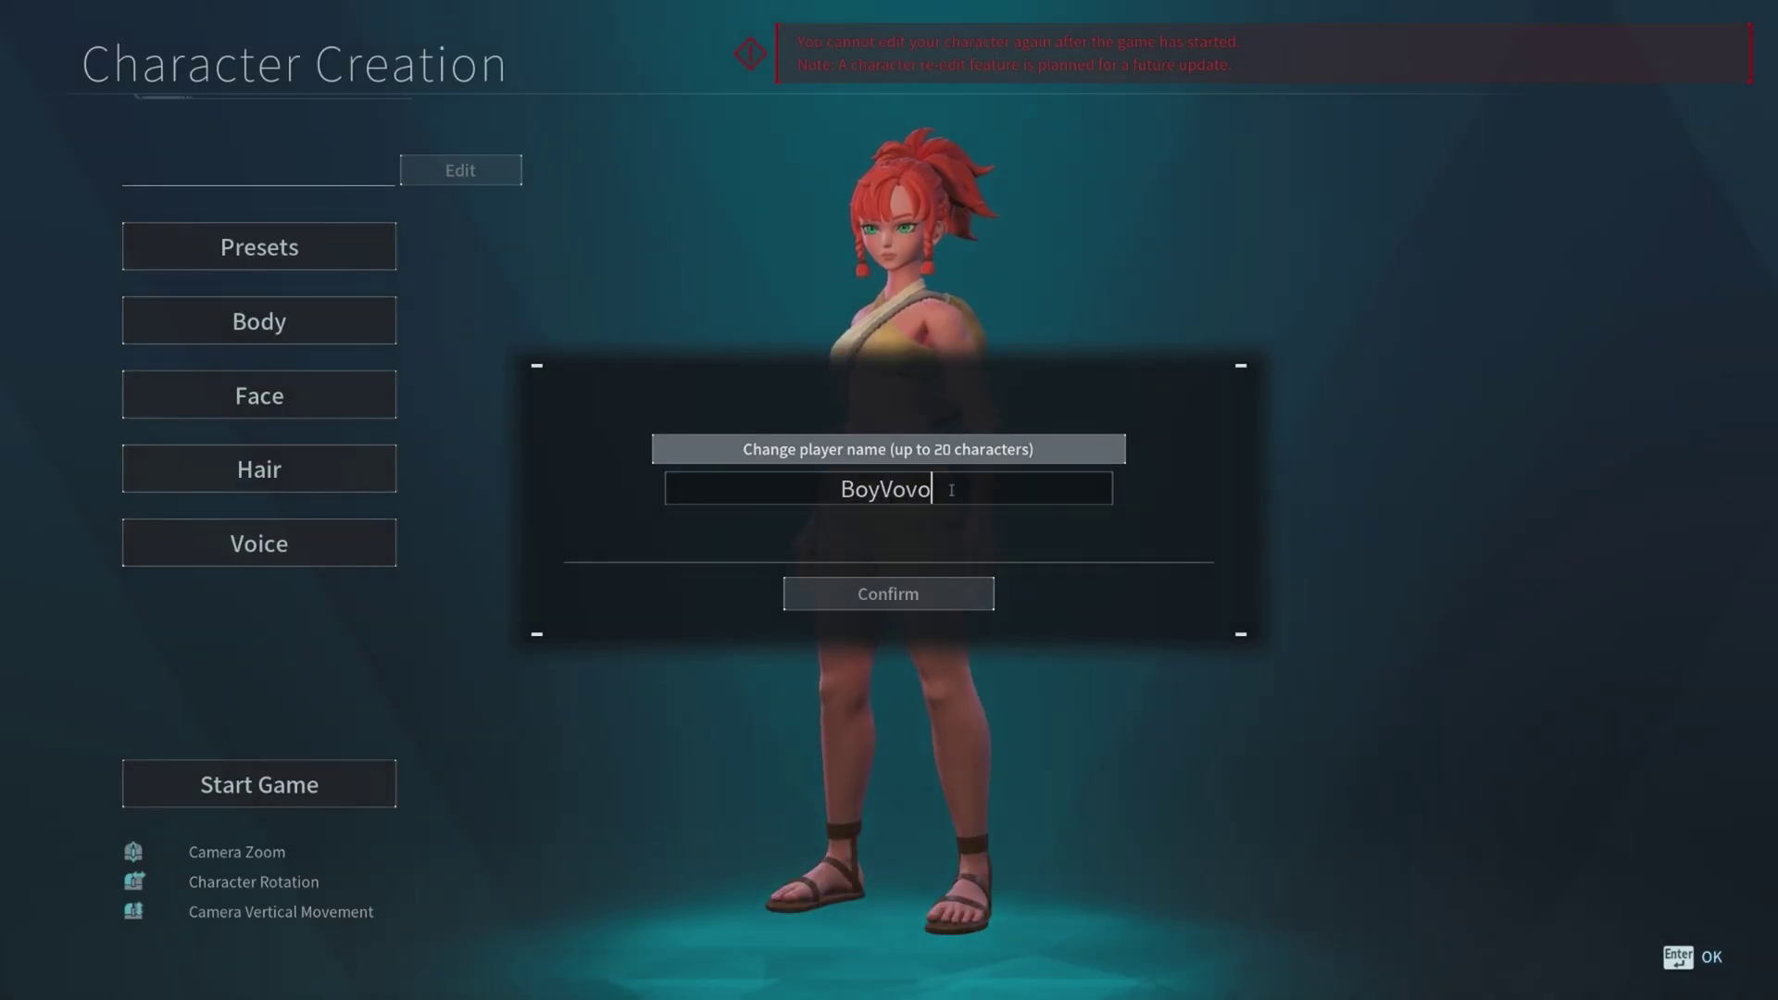
- Rename the player to 'Casa OS', confirm the name, and start the game
key("BackSpace")
key("BackSpace")
key("BackSpace")
key("BackSpace")
key("BackSpace")
key("BackSpace")
key("BackSpace")
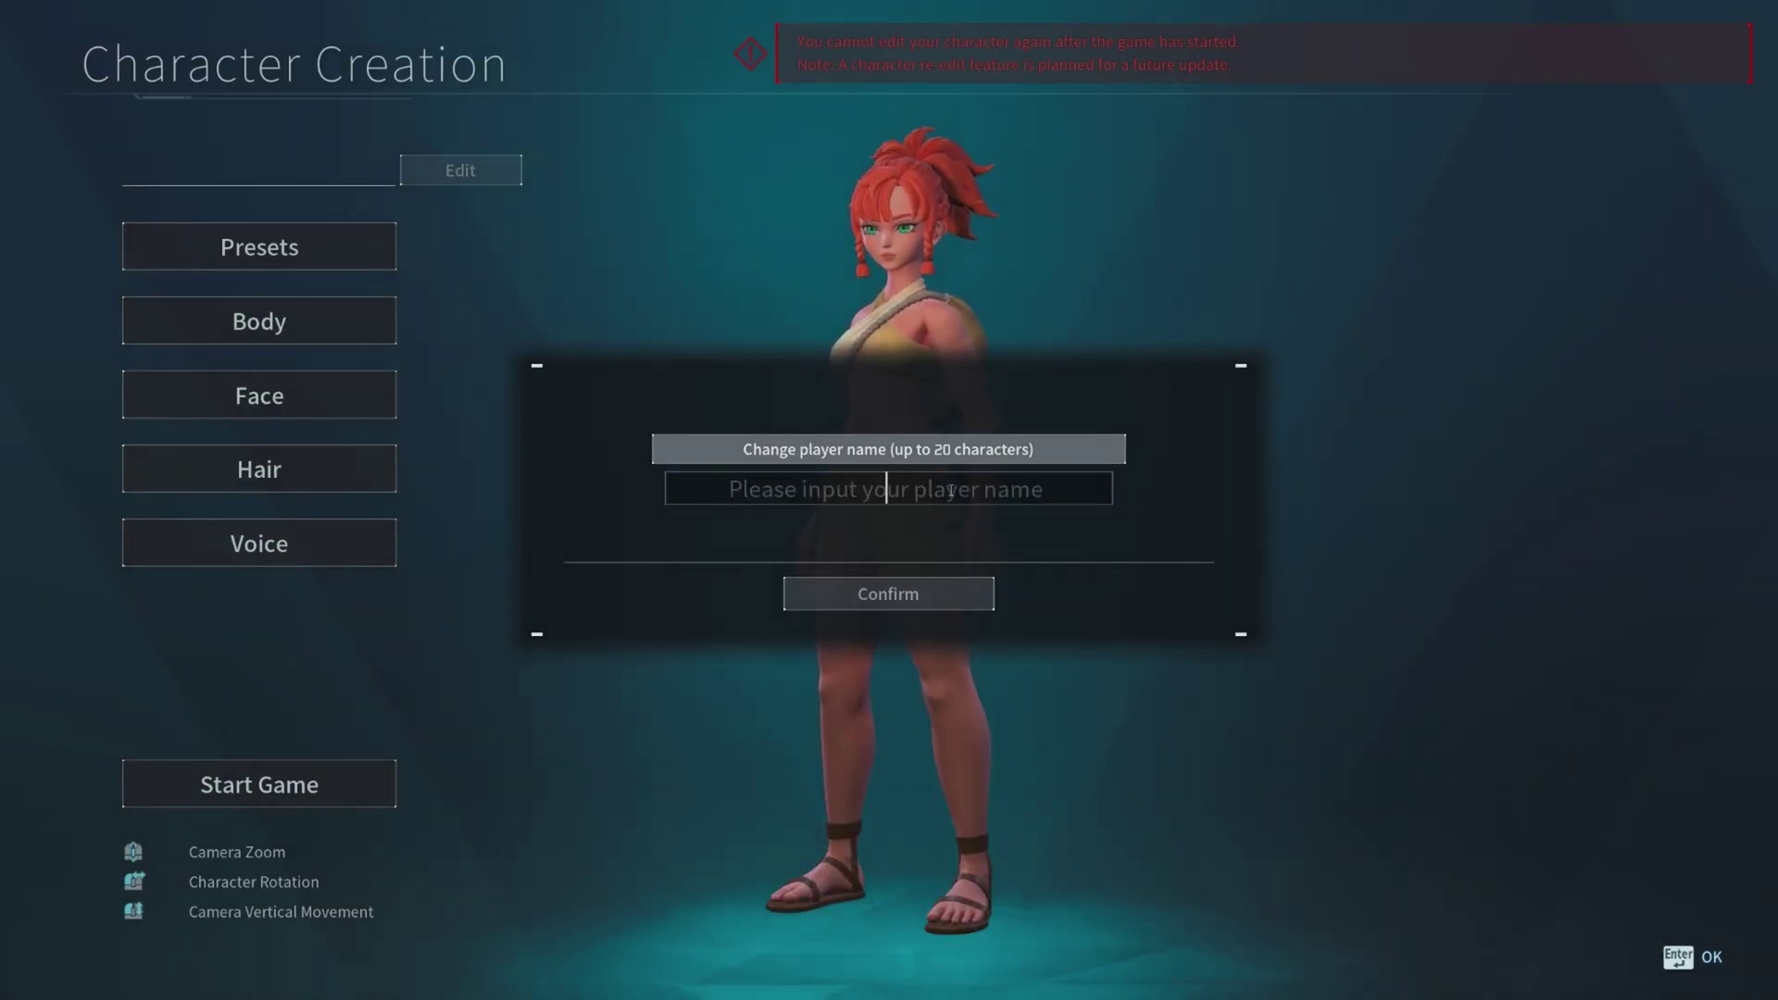
type("Casa")
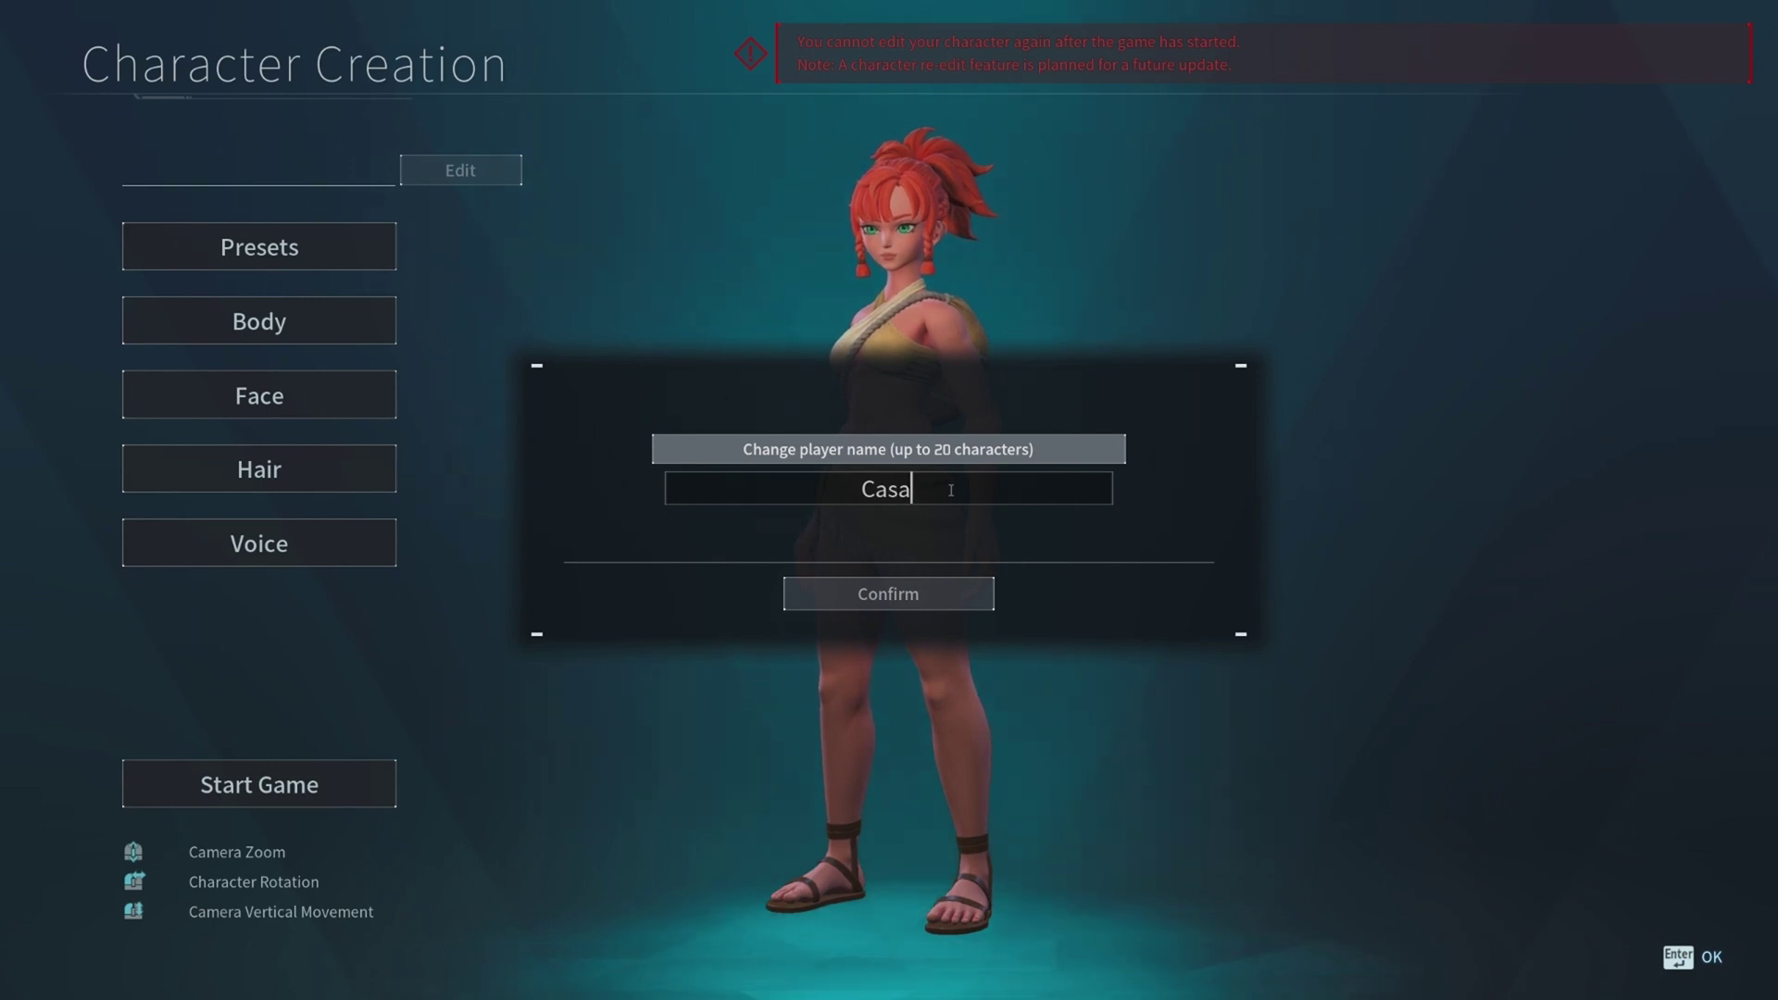
type(" OS")
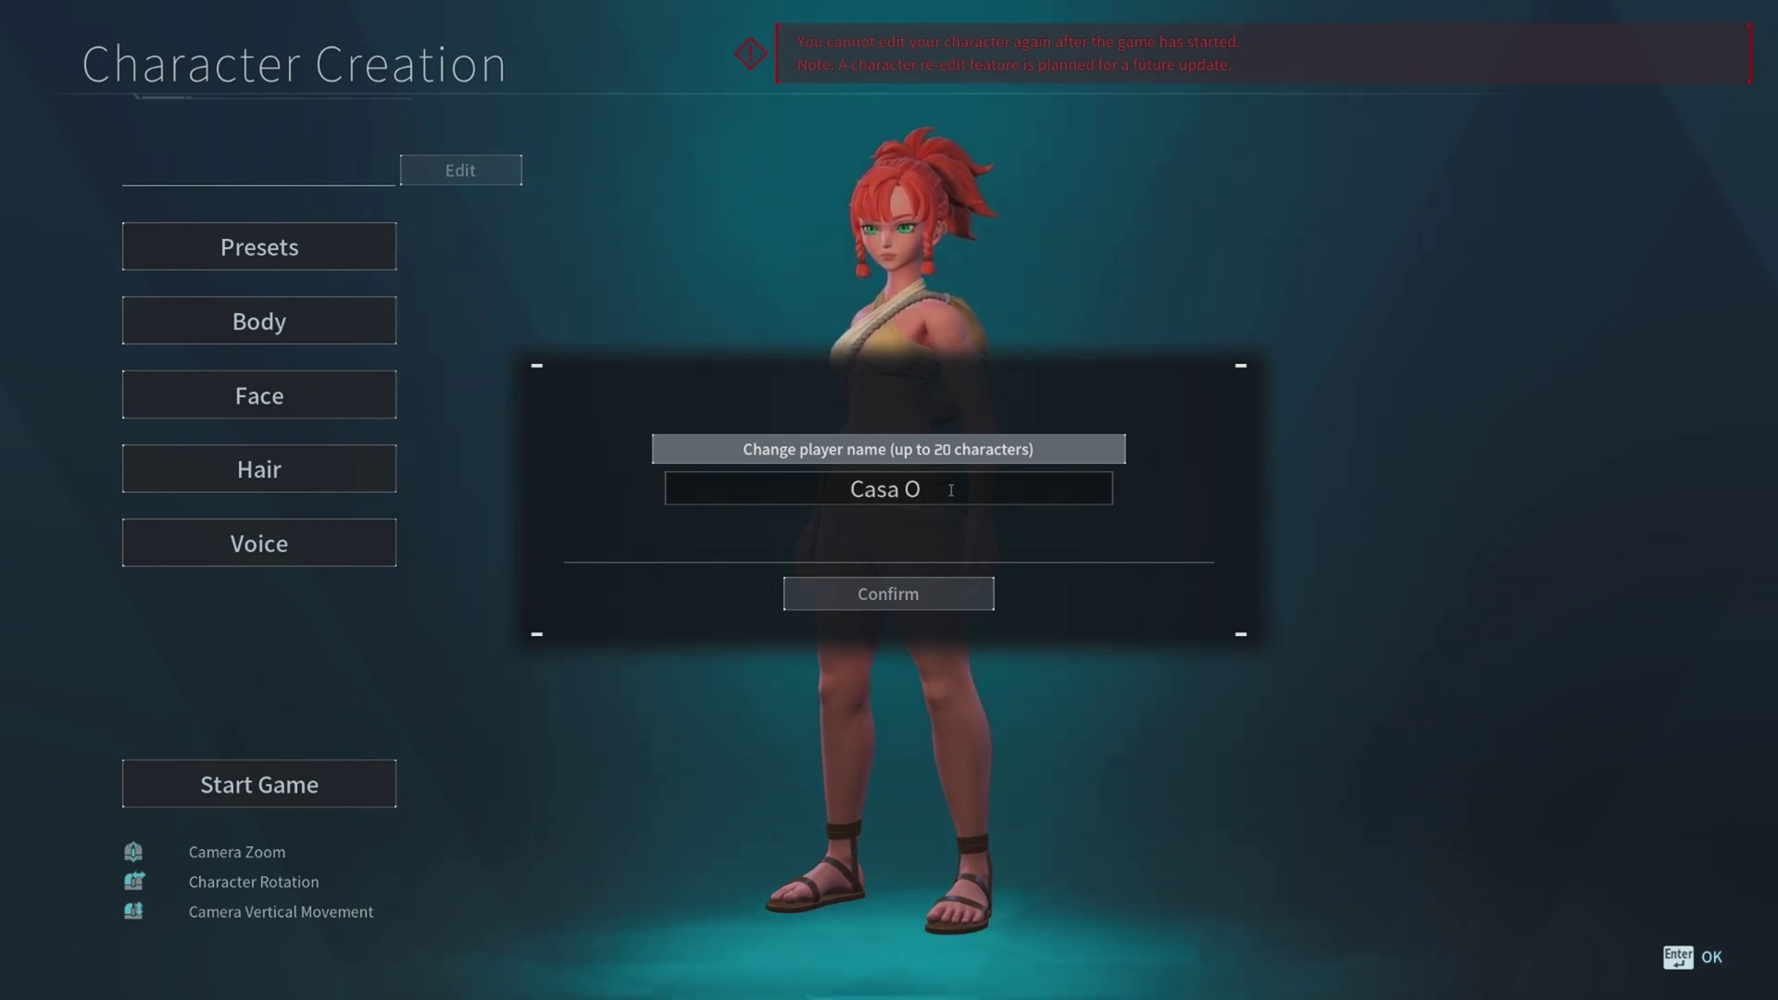
left_click(930, 593)
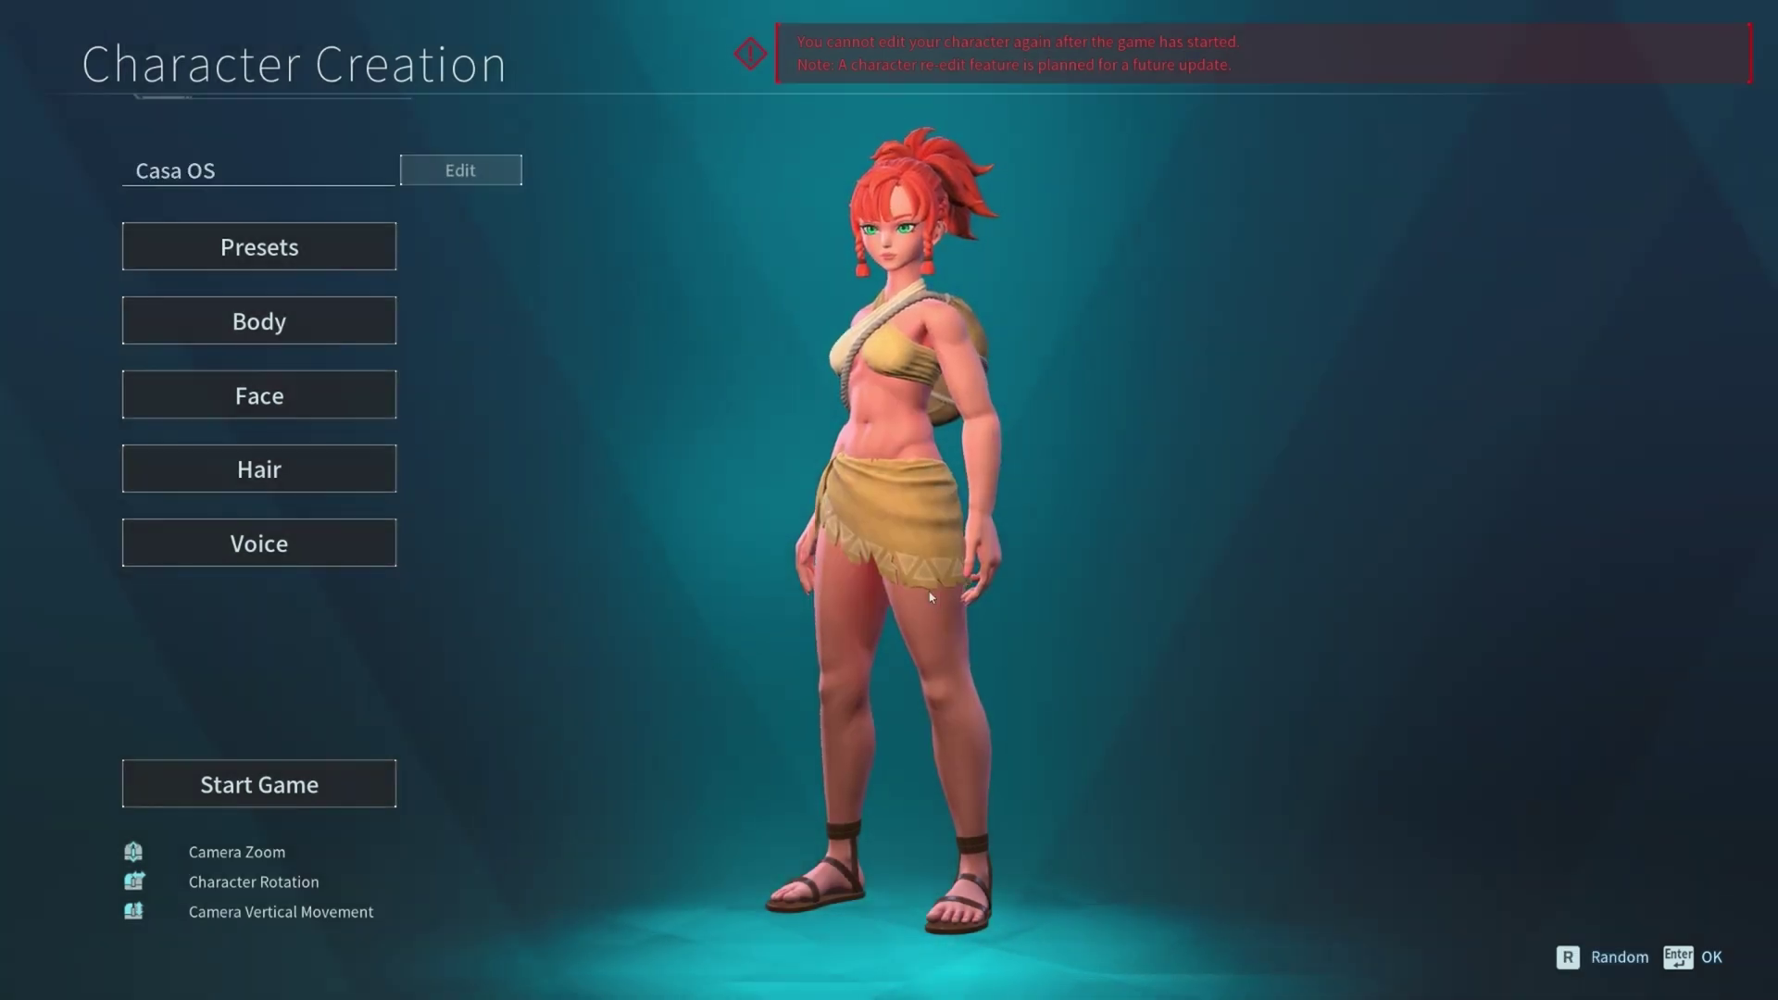
left_click(1684, 953)
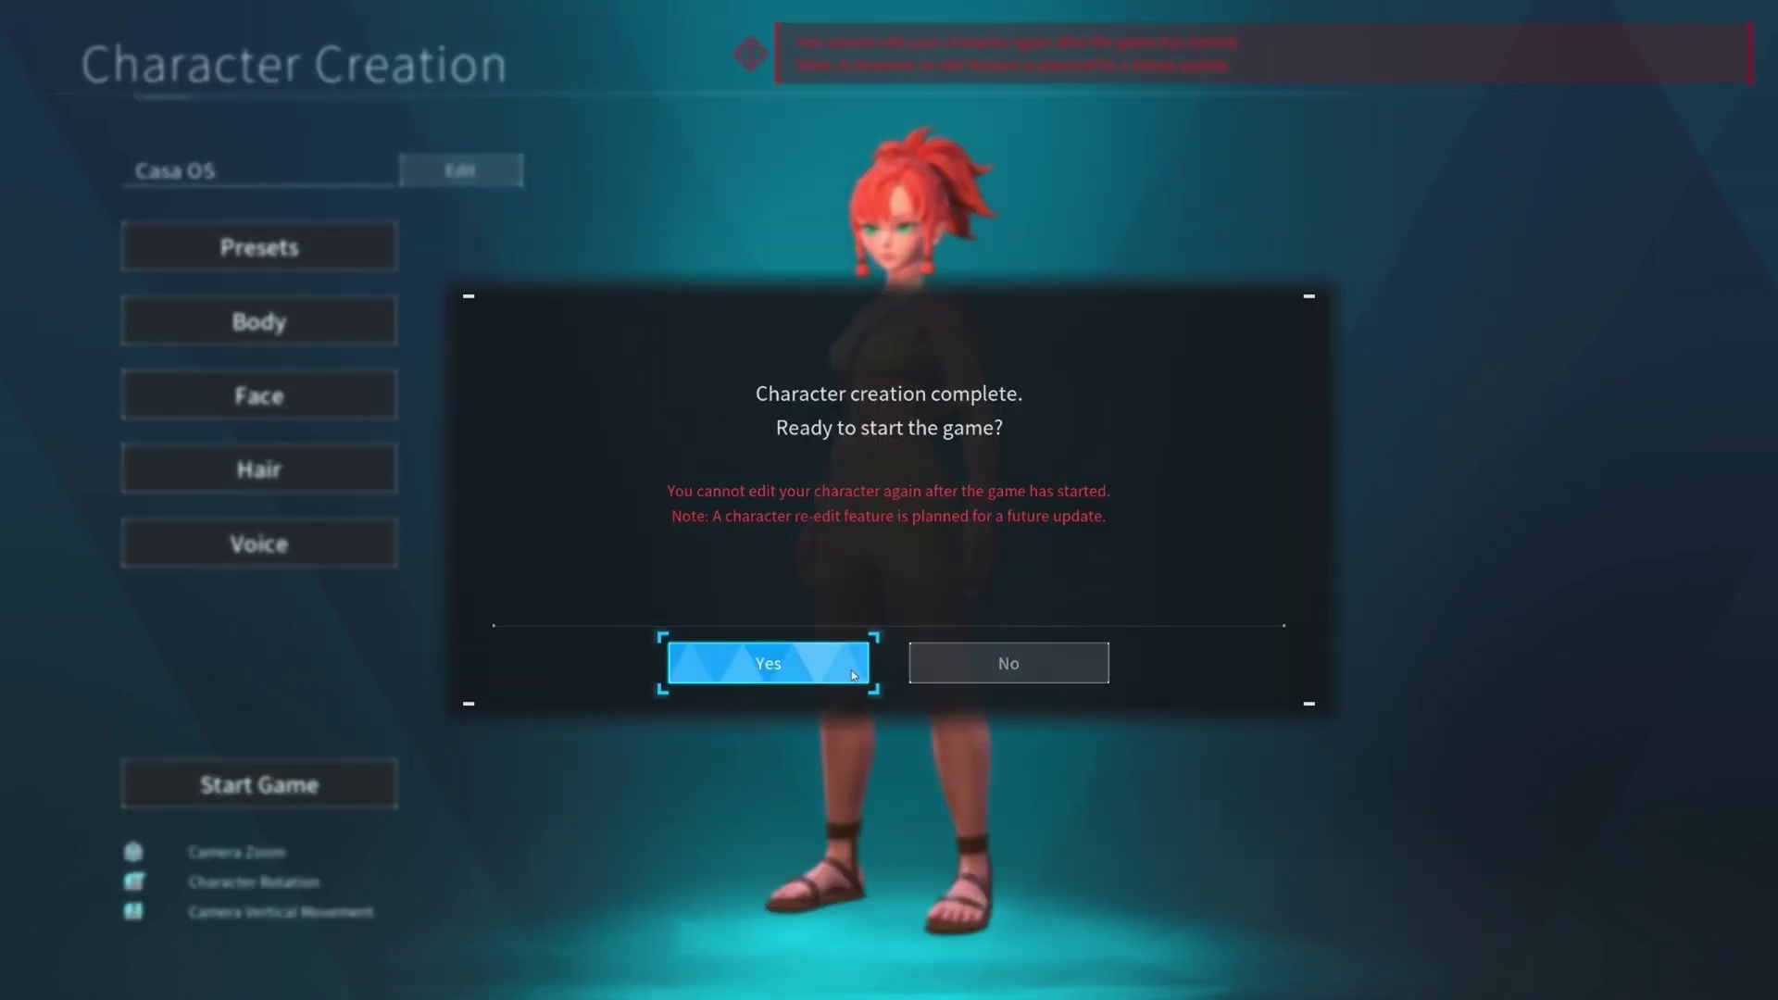